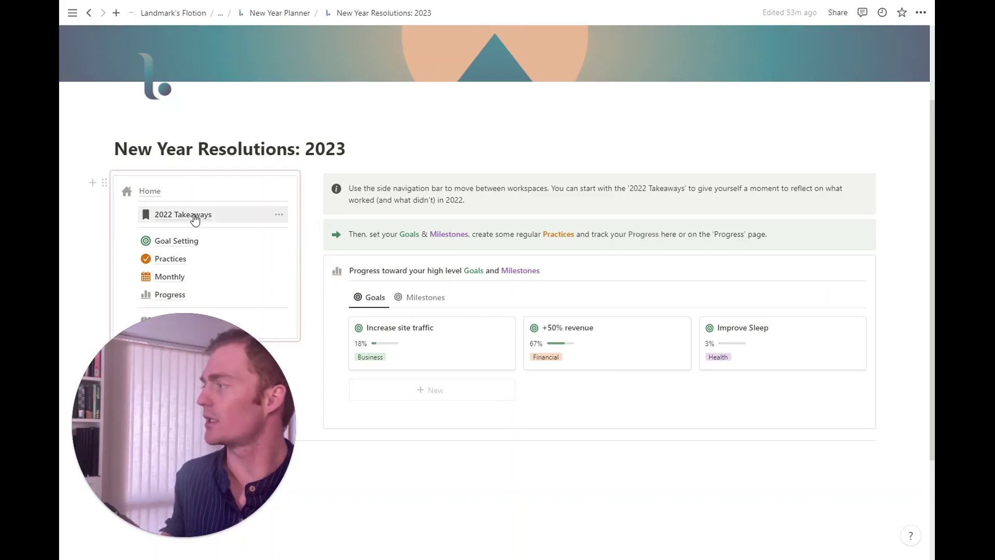
# Open the 2022 Takeaways page and scroll through its reflection prompts, up to '2022: The Story'
pyautogui.click(226, 221)
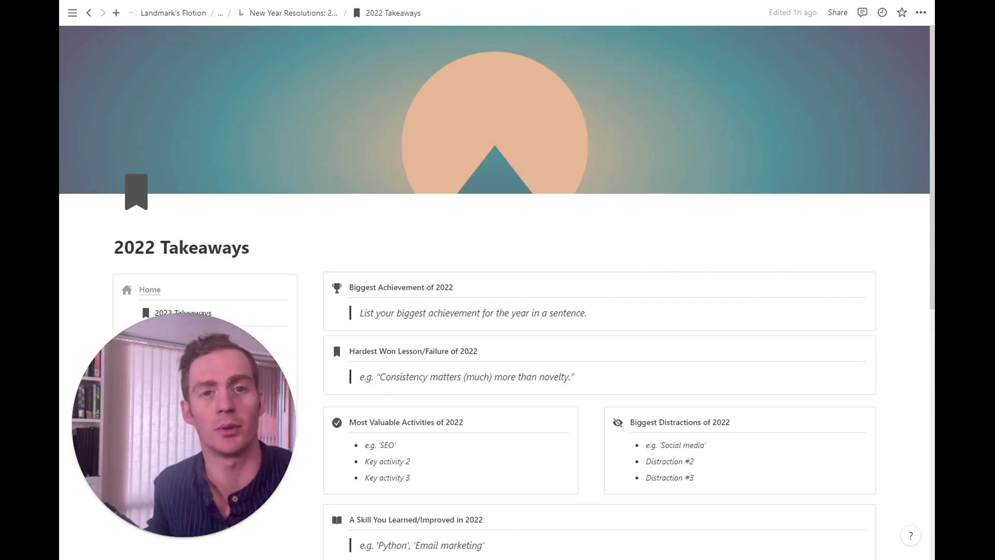
pyautogui.scroll(-1, 522, 306)
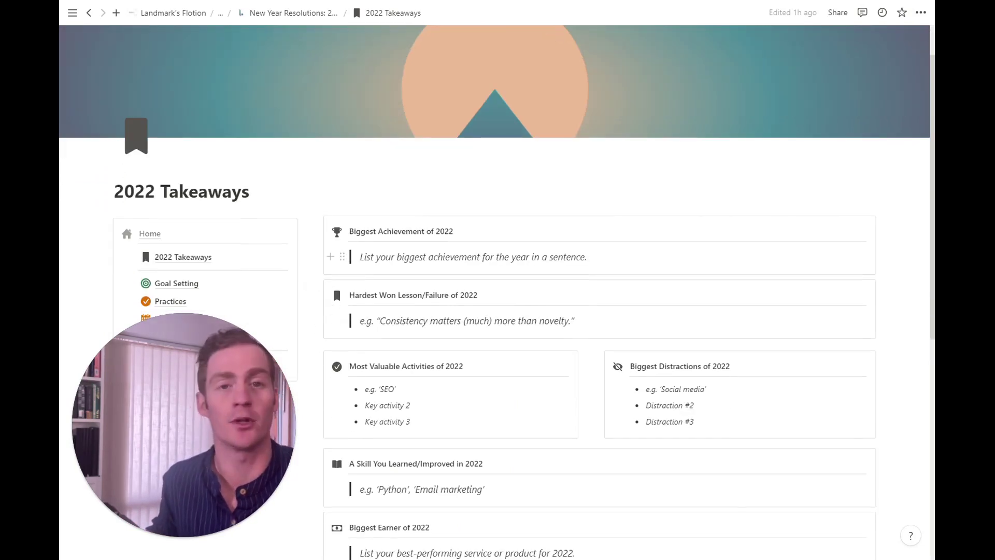
pyautogui.scroll(-1, 522, 259)
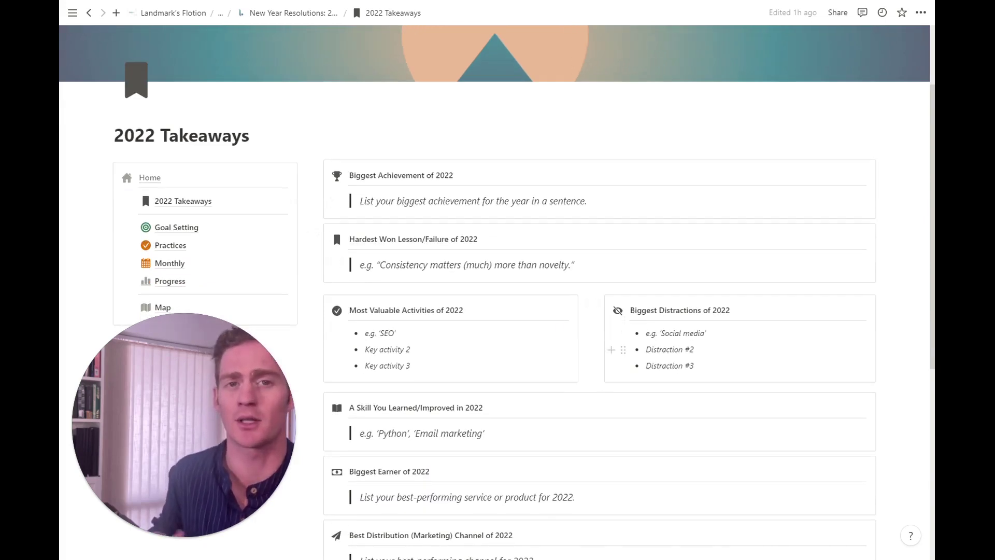
pyautogui.scroll(-1, 648, 349)
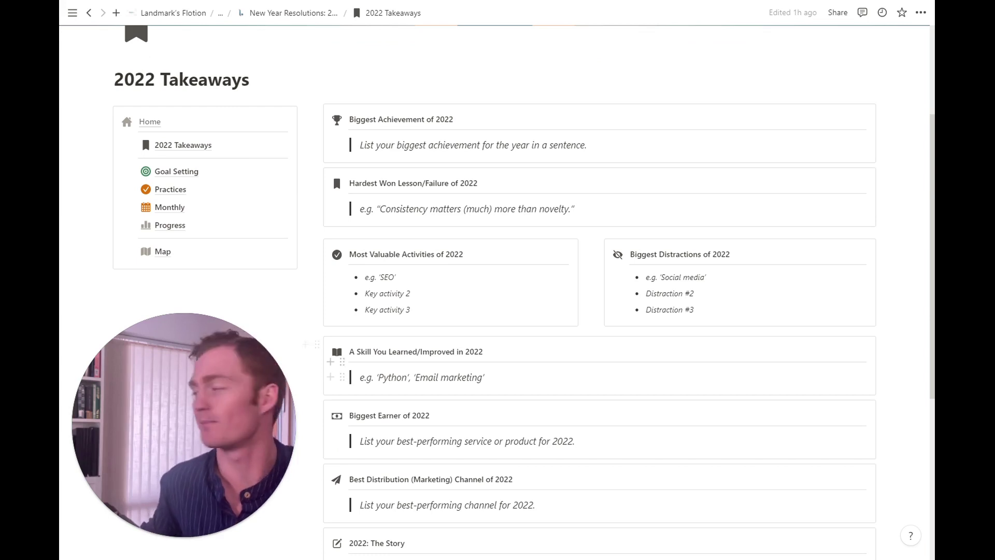
pyautogui.scroll(2, 735, 368)
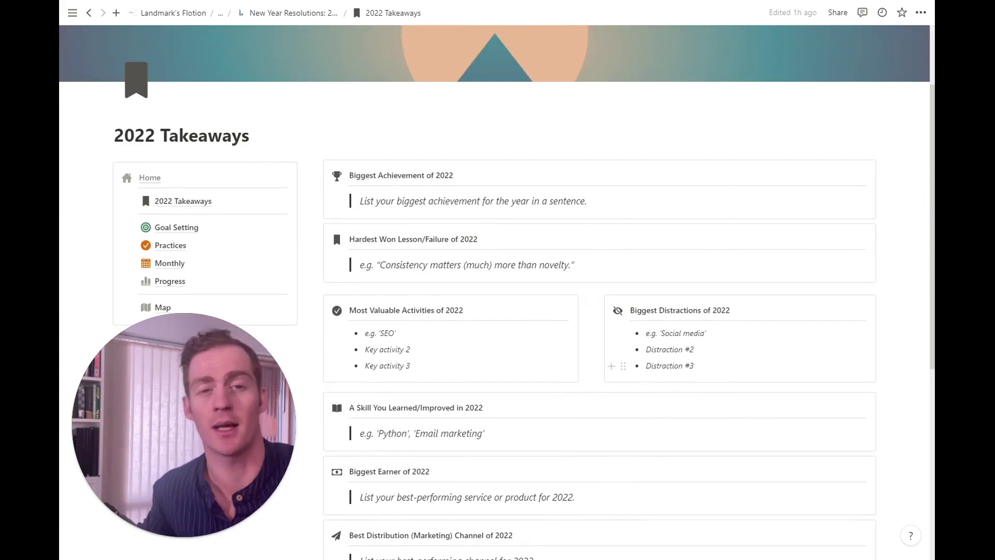
pyautogui.scroll(2, 736, 366)
pyautogui.scroll(-2, 736, 366)
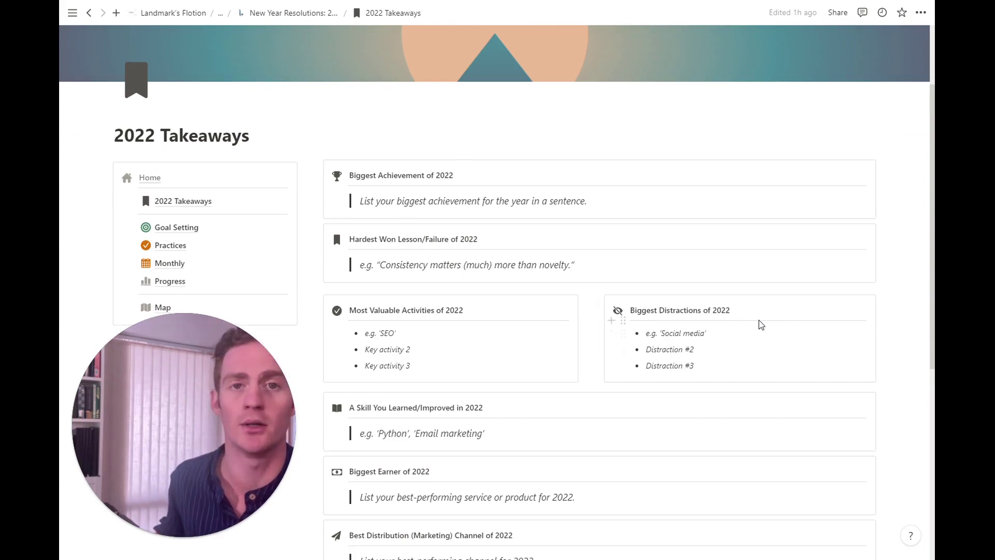
pyautogui.scroll(-2, 760, 325)
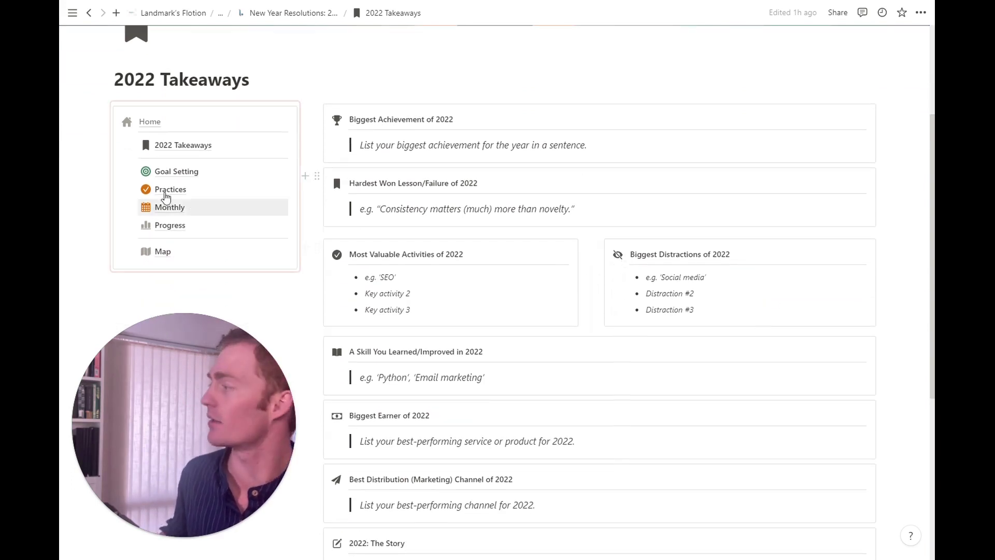
pyautogui.click(176, 176)
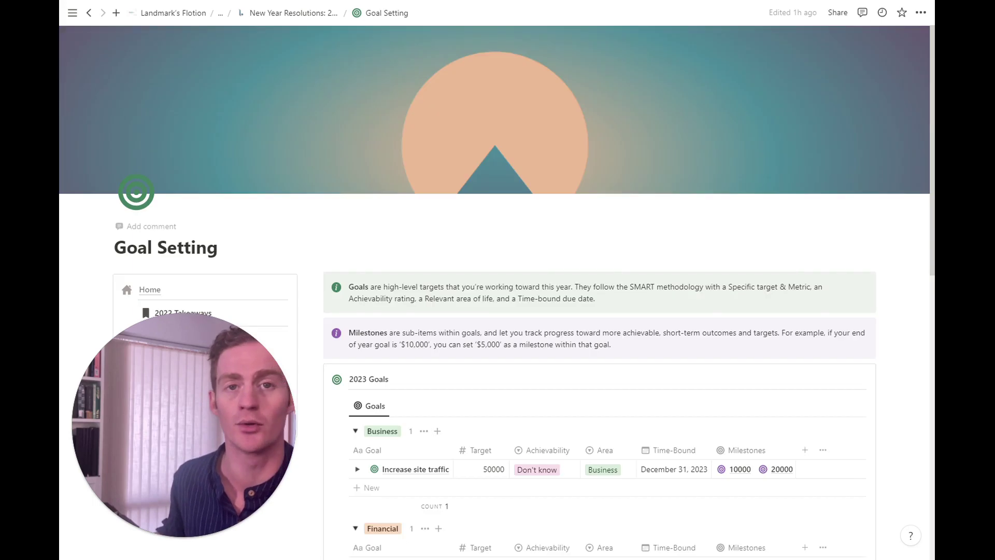
pyautogui.scroll(-4, 497, 311)
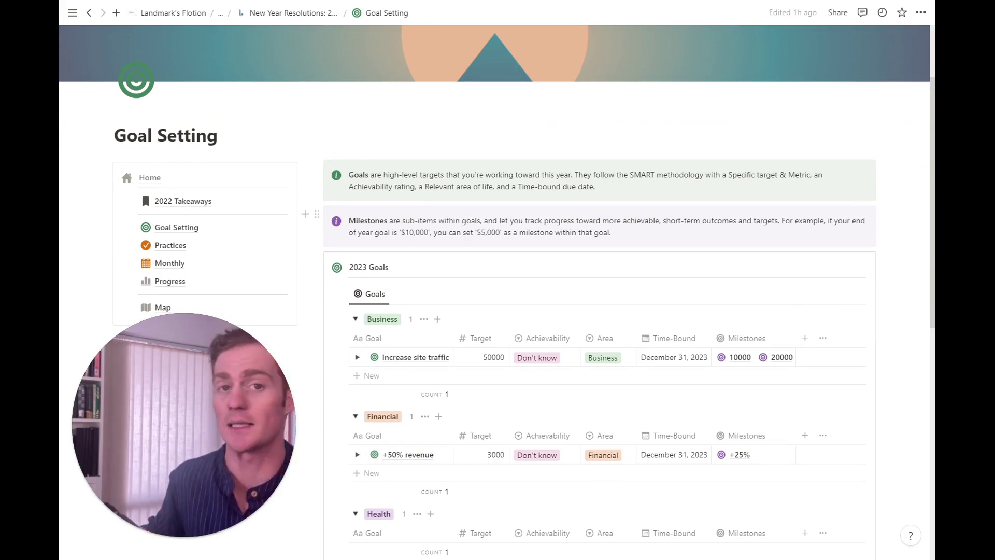
pyautogui.scroll(-2, 498, 311)
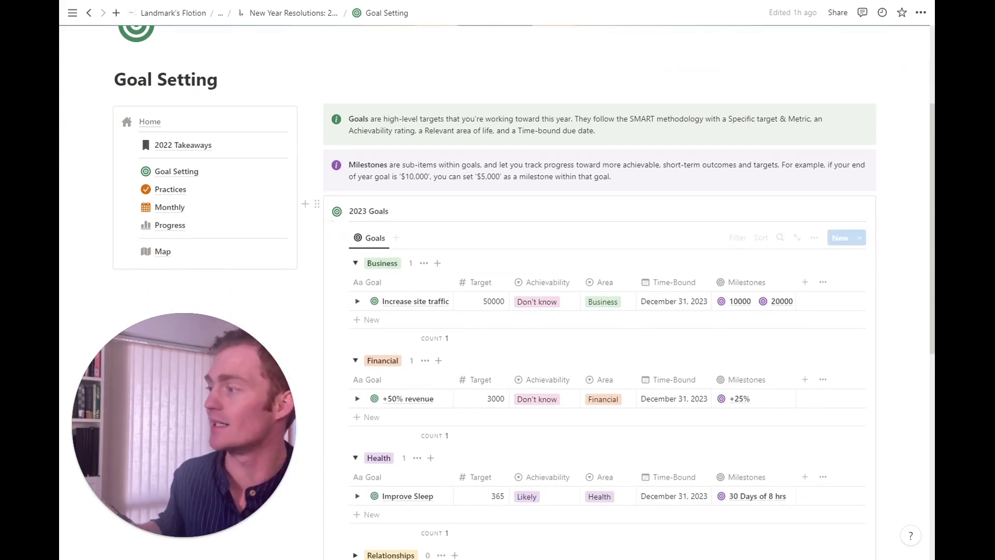
pyautogui.scroll(-2, 562, 228)
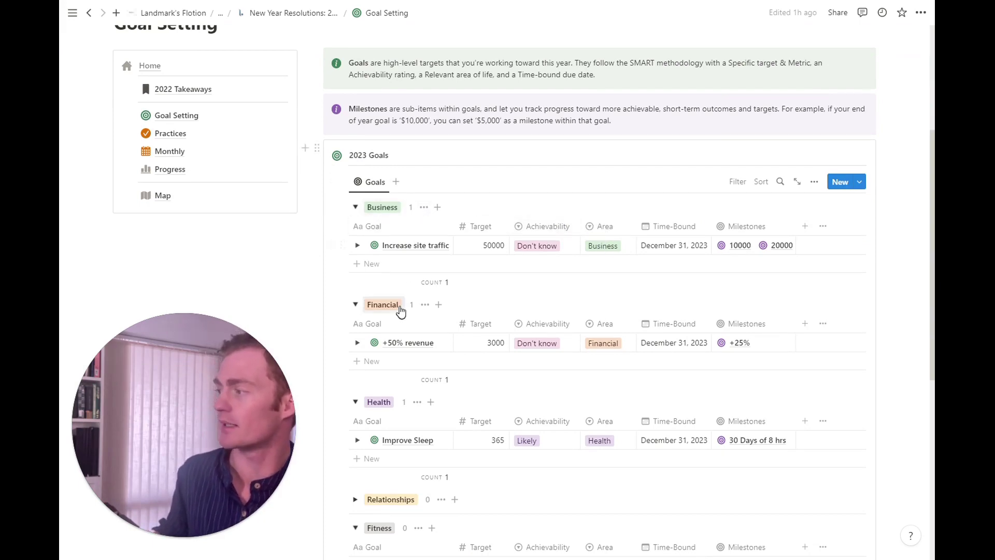
pyautogui.scroll(-4, 460, 344)
pyautogui.scroll(4, 674, 309)
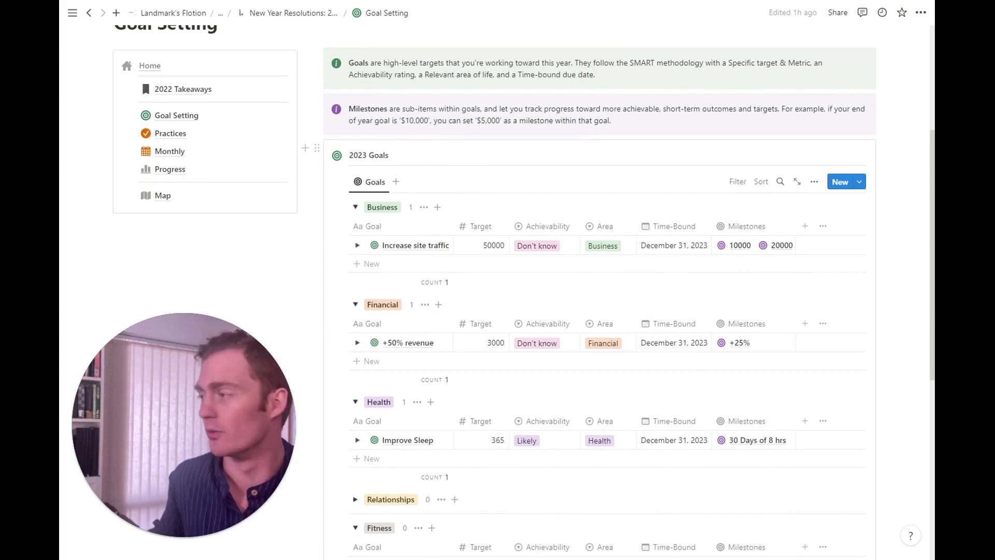
pyautogui.scroll(-6, 405, 456)
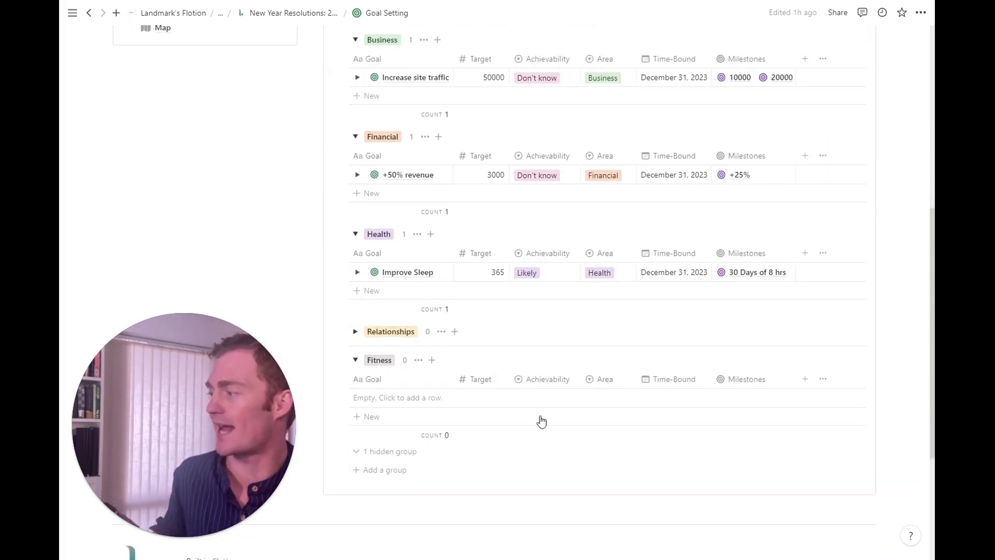
pyautogui.scroll(6, 601, 374)
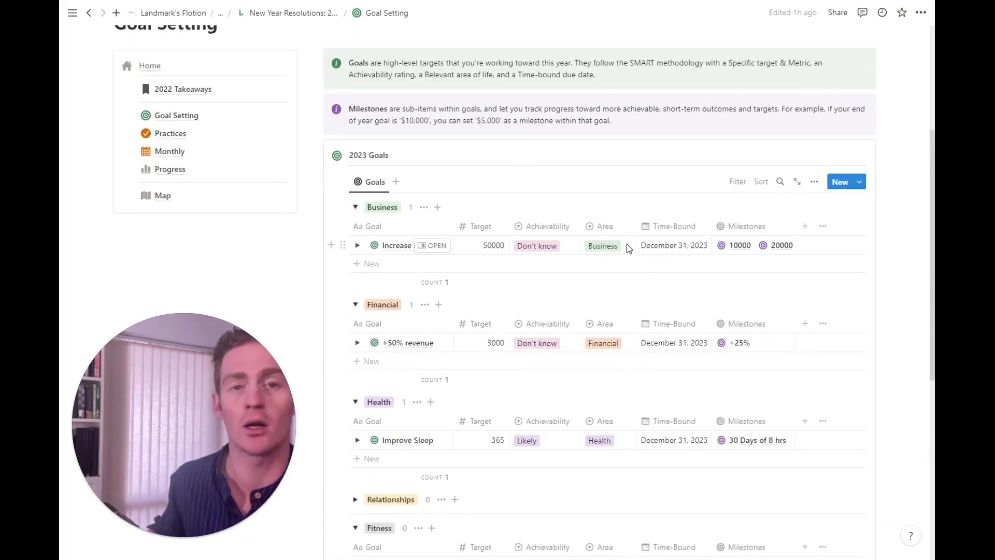
# Create a new 'Entertainment' Area option from Increase site traffic's Area cell
pyautogui.click(629, 248)
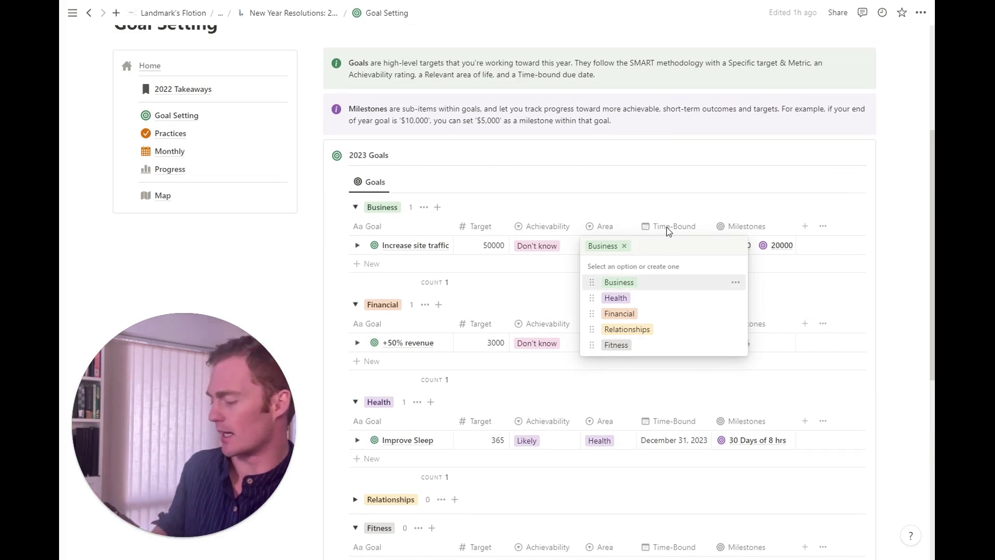
pyautogui.write('Entertainment')
pyautogui.press('Return')
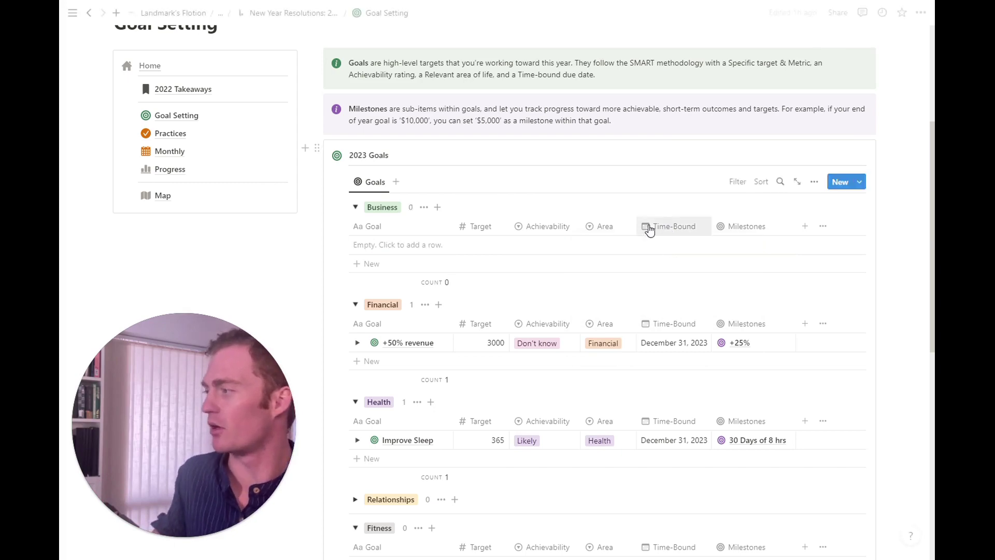
pyautogui.scroll(-3, 669, 231)
pyautogui.scroll(-1, 407, 372)
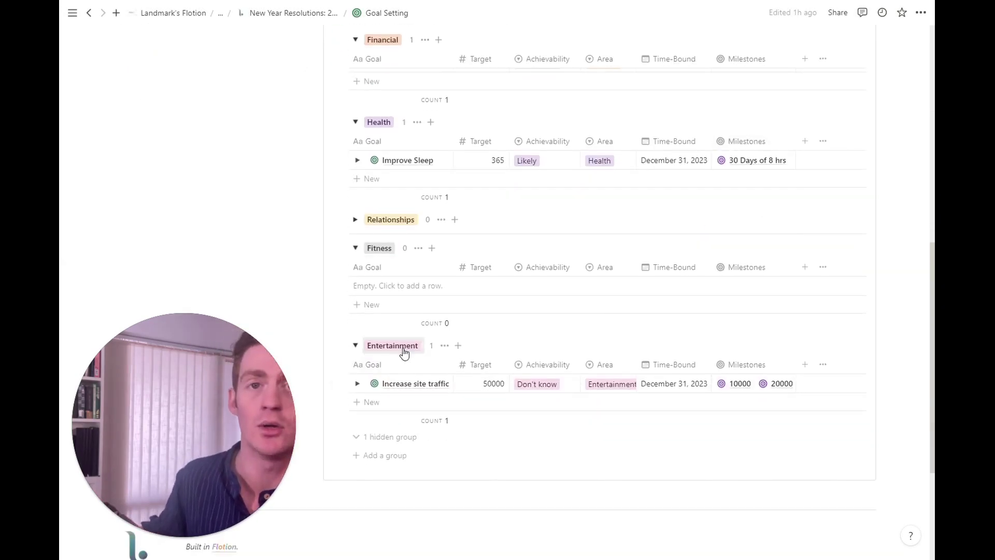
# Set Increase site traffic's Area back to Business
pyautogui.click(599, 384)
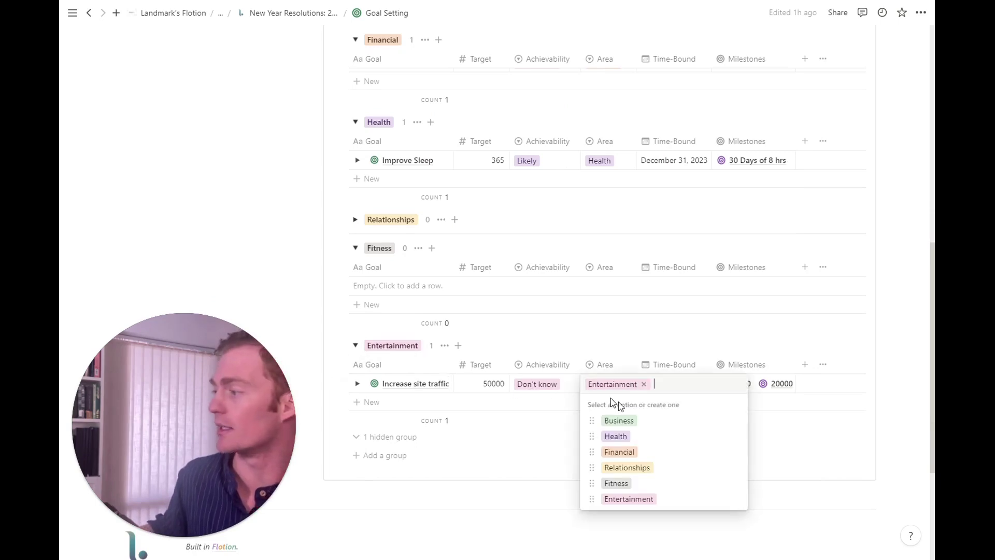
pyautogui.click(644, 428)
pyautogui.scroll(6, 696, 382)
pyautogui.scroll(-2, 553, 307)
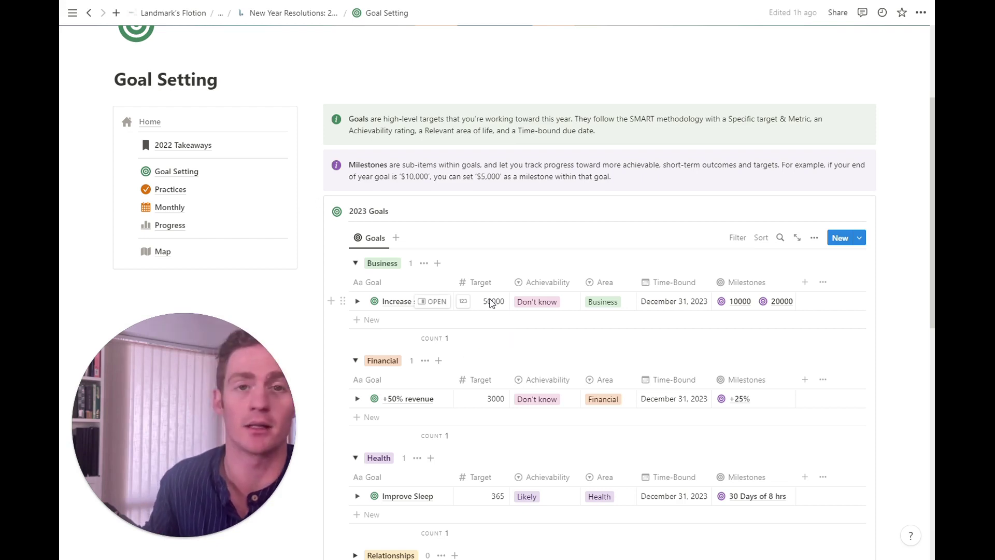
# Rename the goal to 'Increase site traffic (monthly)'
pyautogui.click(406, 301)
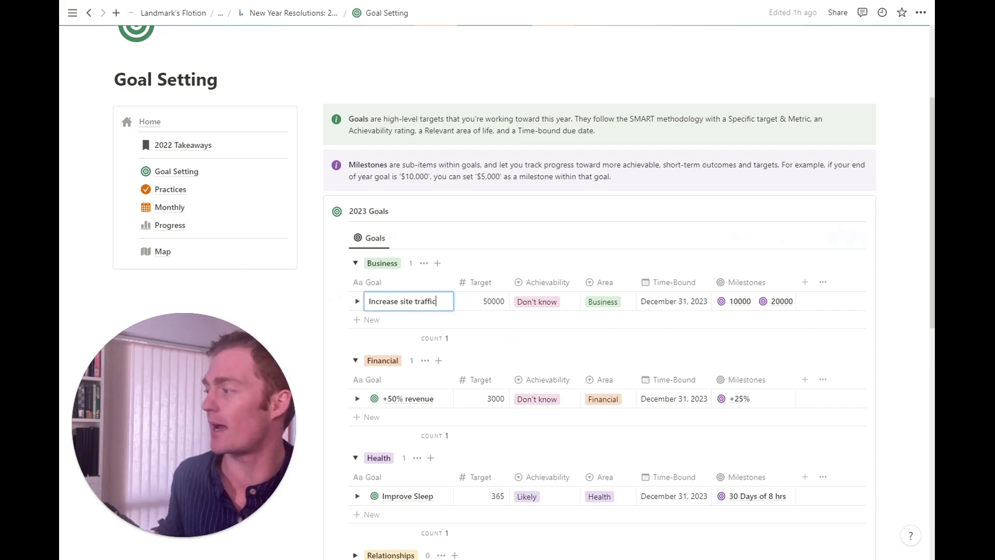
pyautogui.write('(mo')
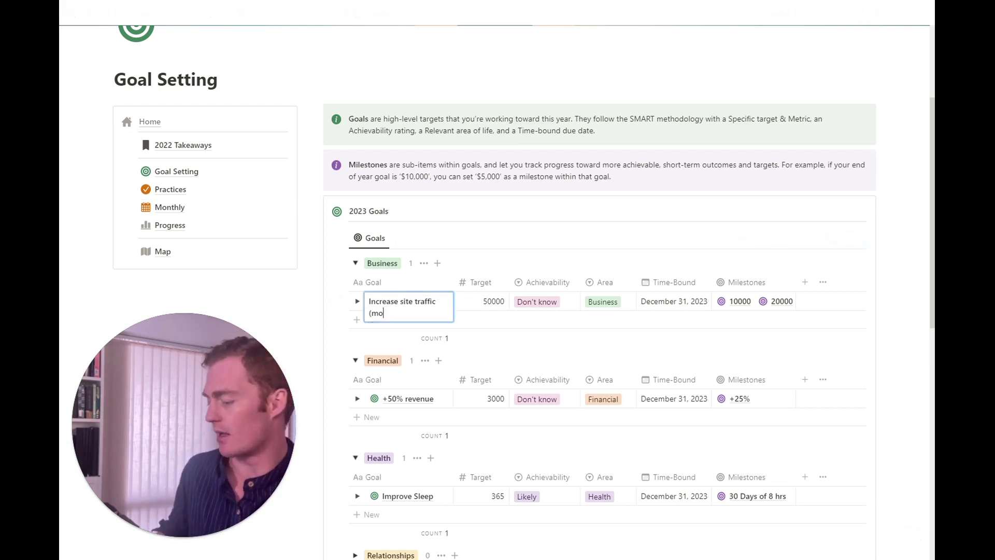
pyautogui.write('nthly)')
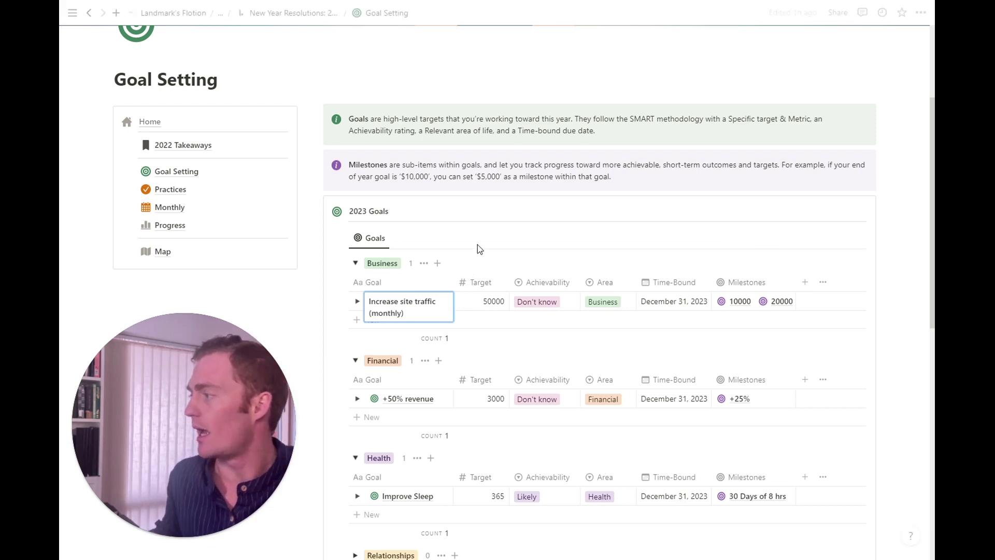
pyautogui.press('Escape')
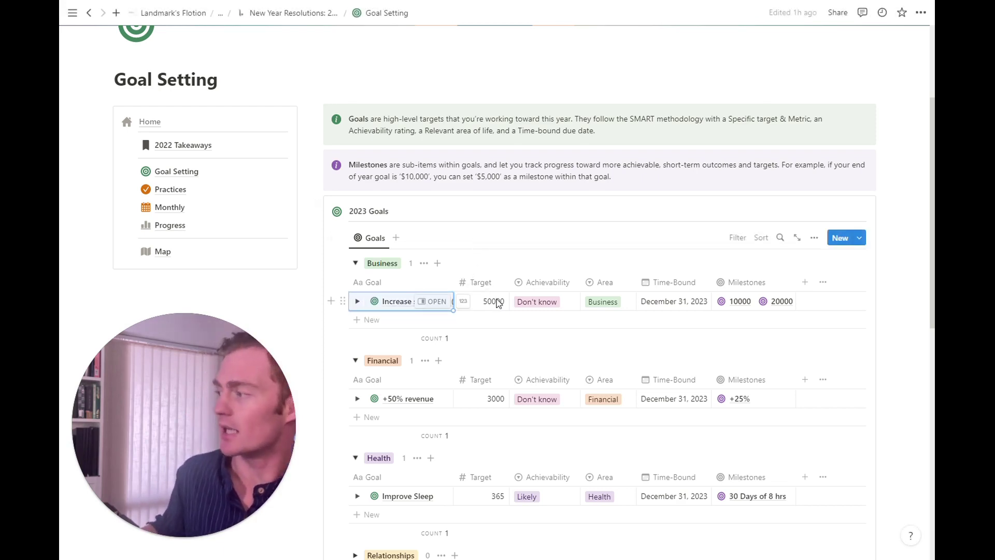
# Set the business goal's Achievability to Very Unlikely
pyautogui.click(555, 305)
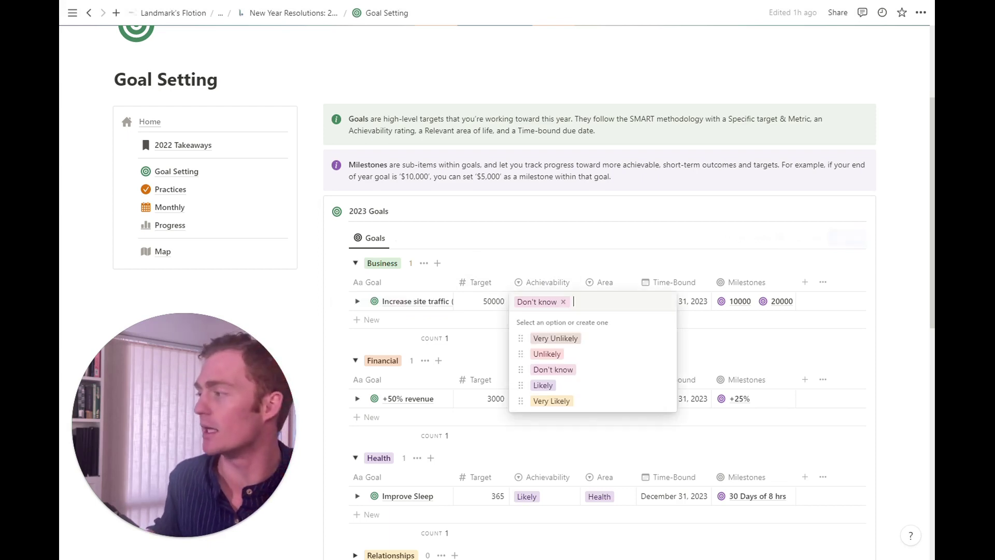
pyautogui.press('Escape')
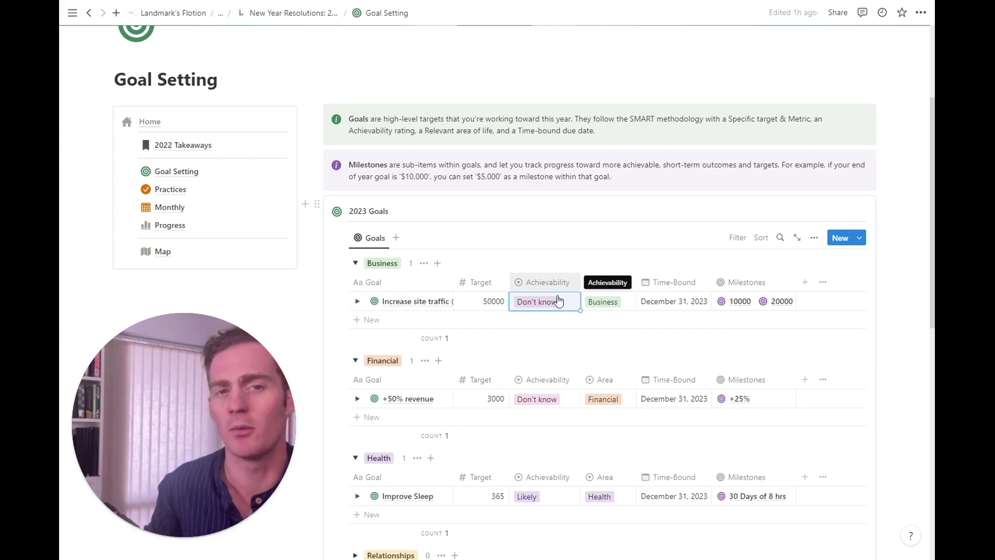
pyautogui.scroll(-3, 562, 311)
pyautogui.scroll(-1, 568, 356)
pyautogui.scroll(4, 568, 355)
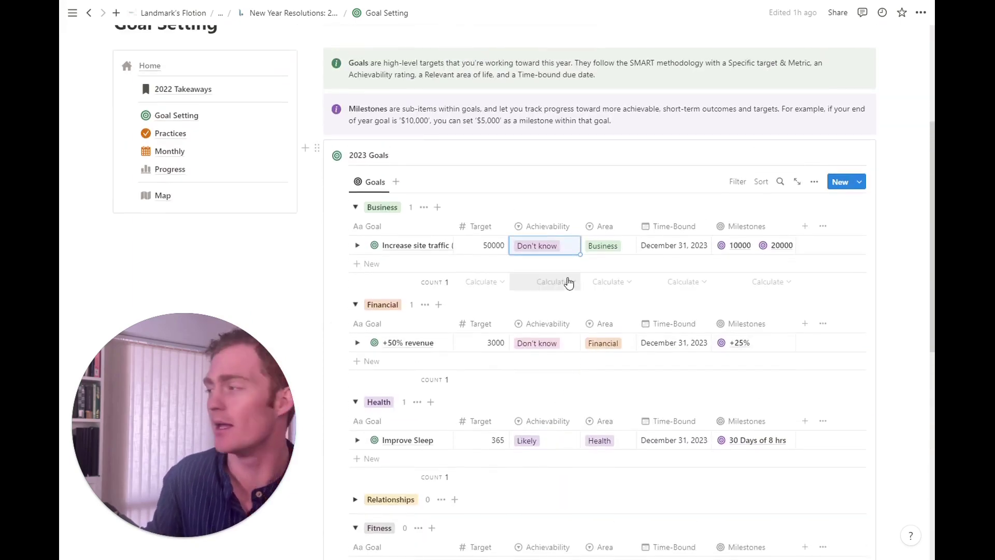
pyautogui.click(565, 252)
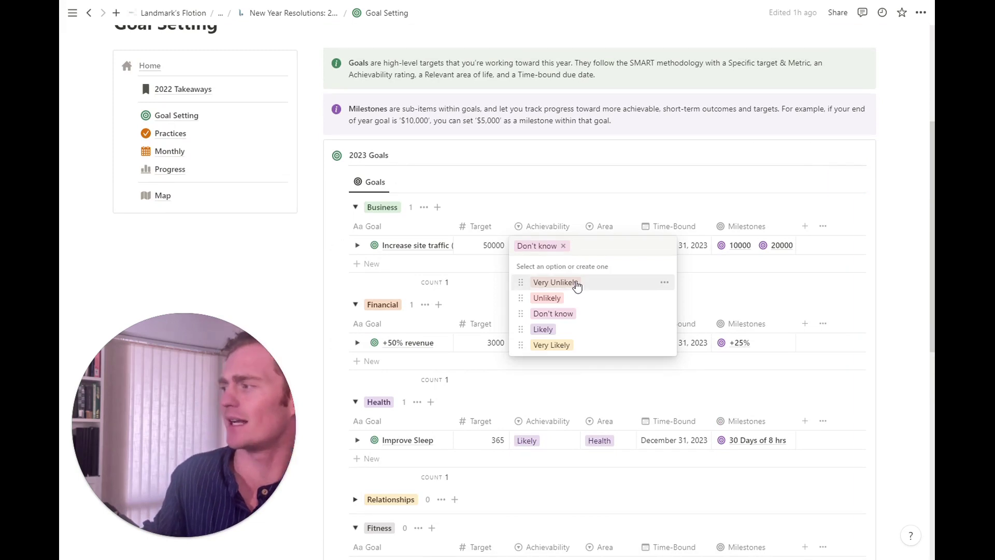
pyautogui.click(575, 283)
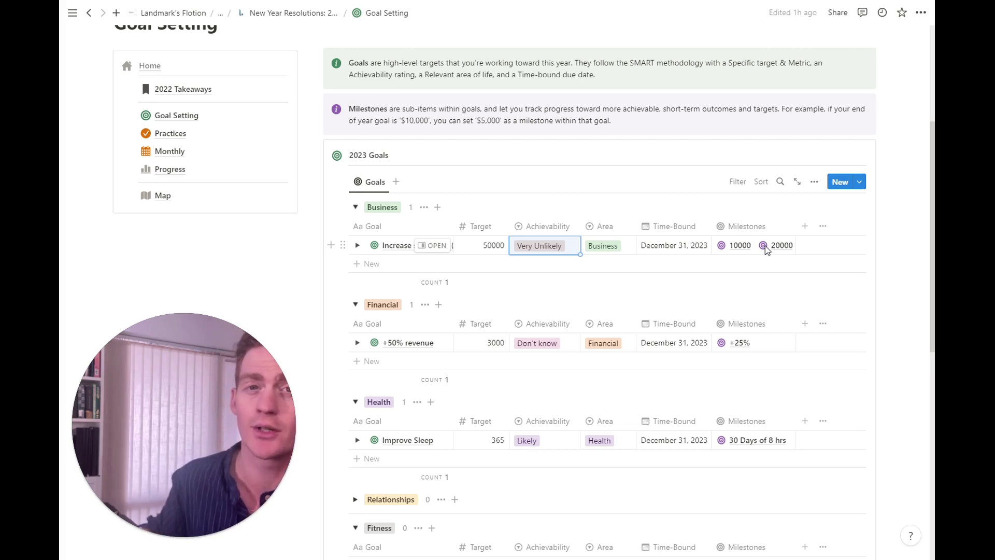
# Expand the milestones under Increase site traffic, +50% revenue and Improve Sleep
pyautogui.click(358, 245)
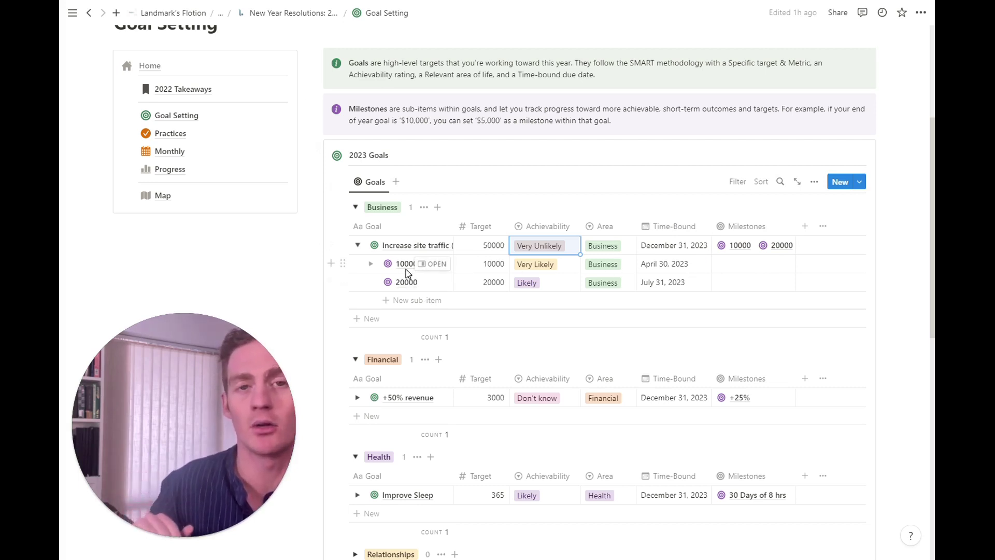
pyautogui.scroll(-1, 407, 270)
pyautogui.click(357, 343)
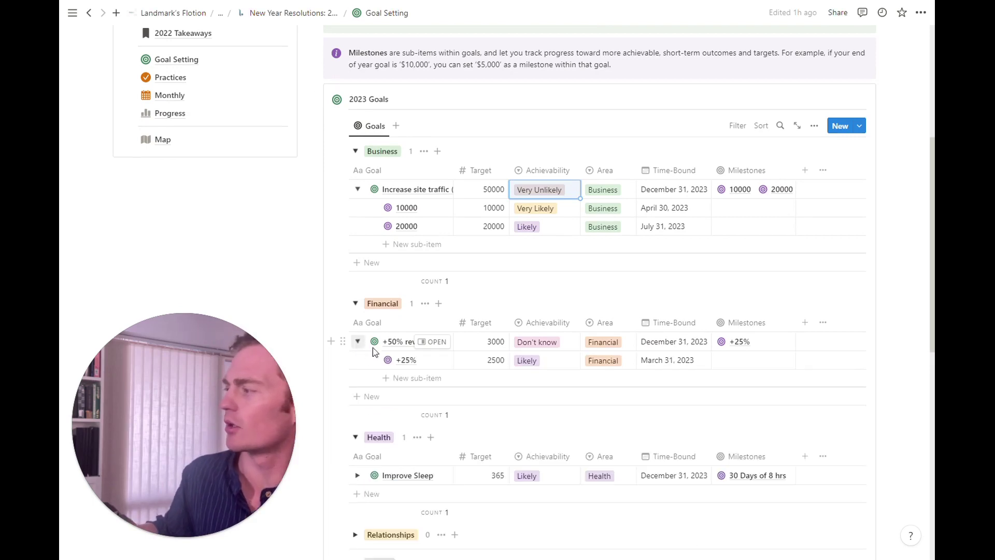
pyautogui.scroll(-1, 363, 384)
pyautogui.click(357, 420)
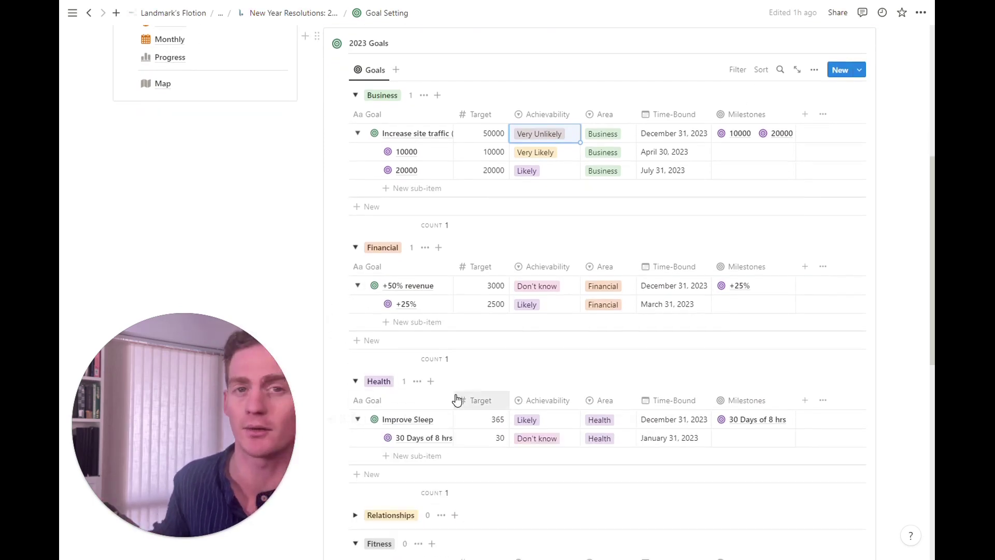
pyautogui.scroll(2, 488, 384)
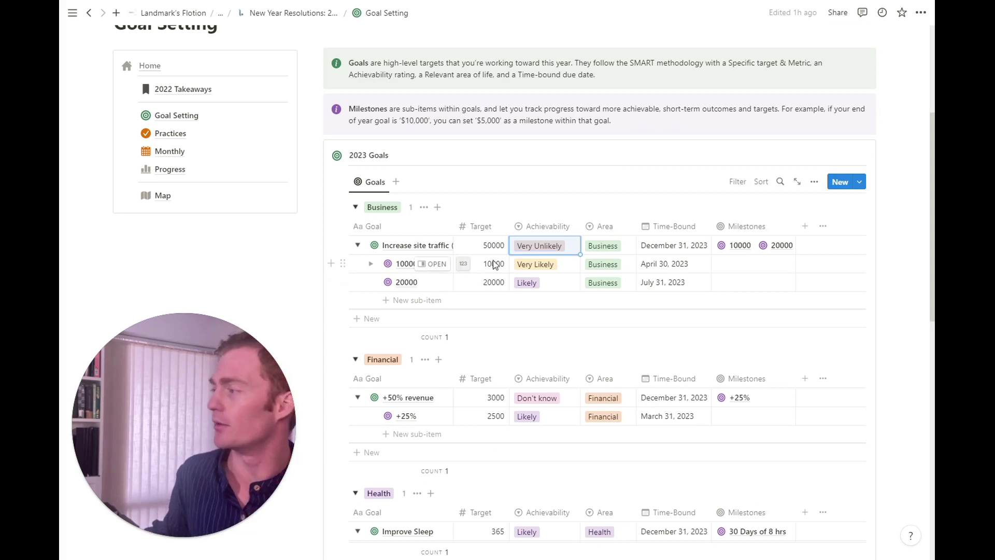
# Add a 30000 milestone under the site-traffic goal with target 30000, rated Unlikely
pyautogui.click(679, 264)
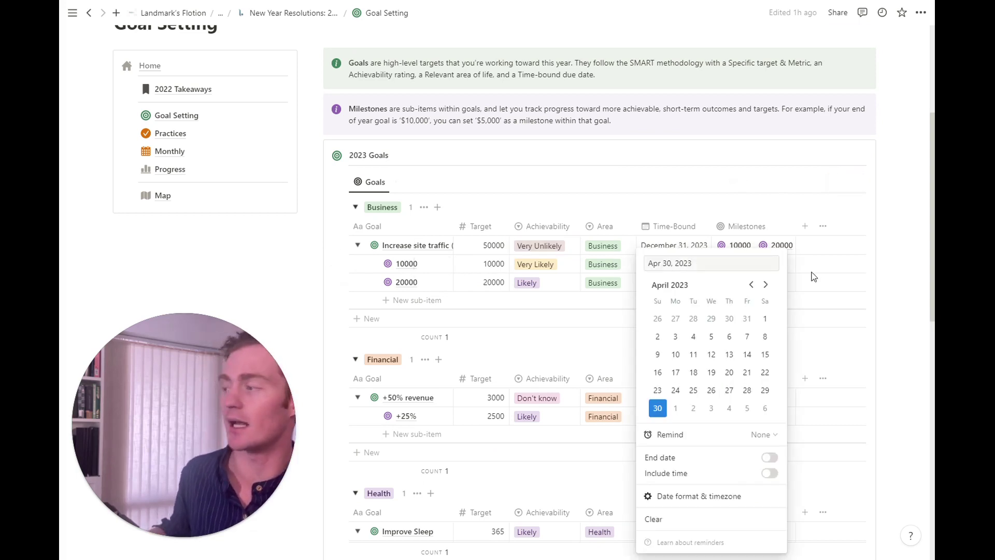
pyautogui.click(896, 275)
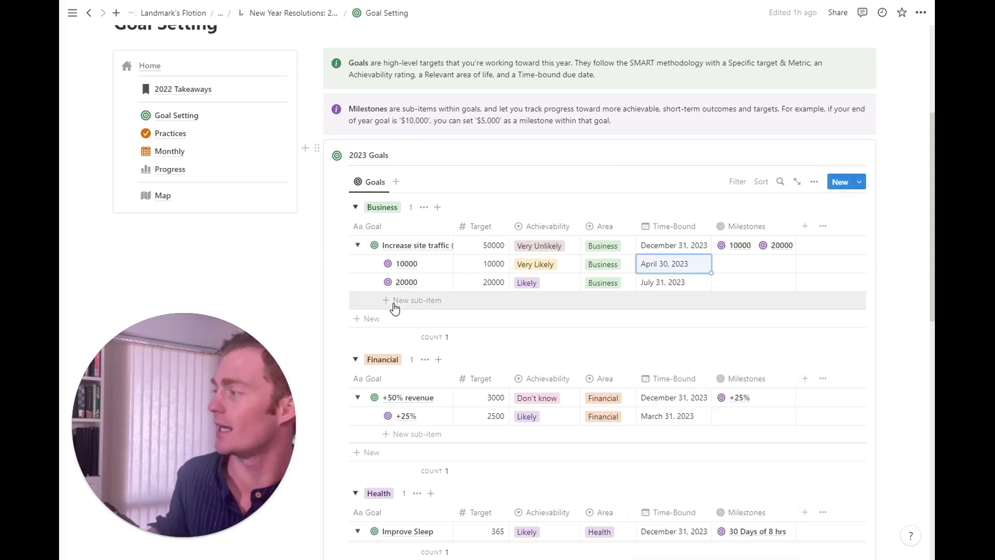
pyautogui.click(397, 302)
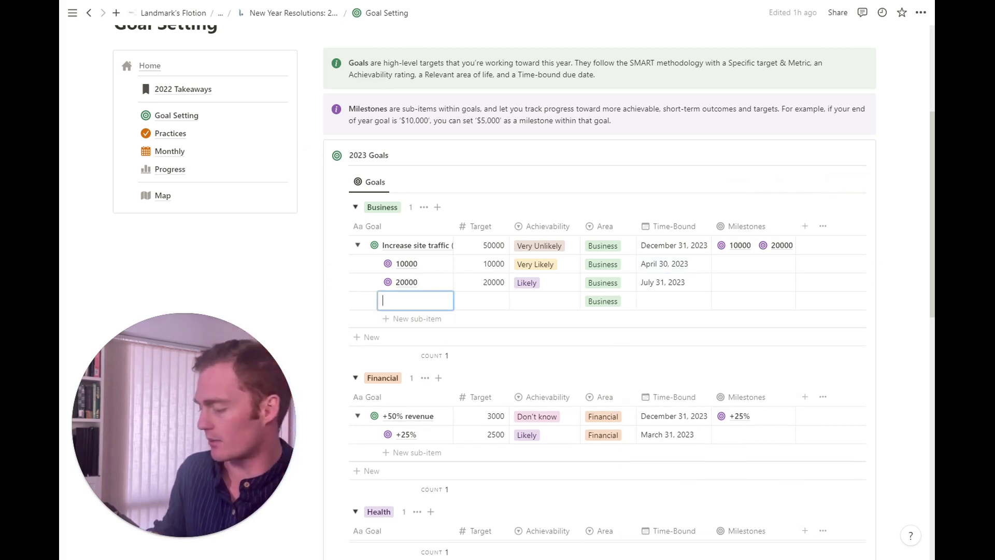
pyautogui.write('30000')
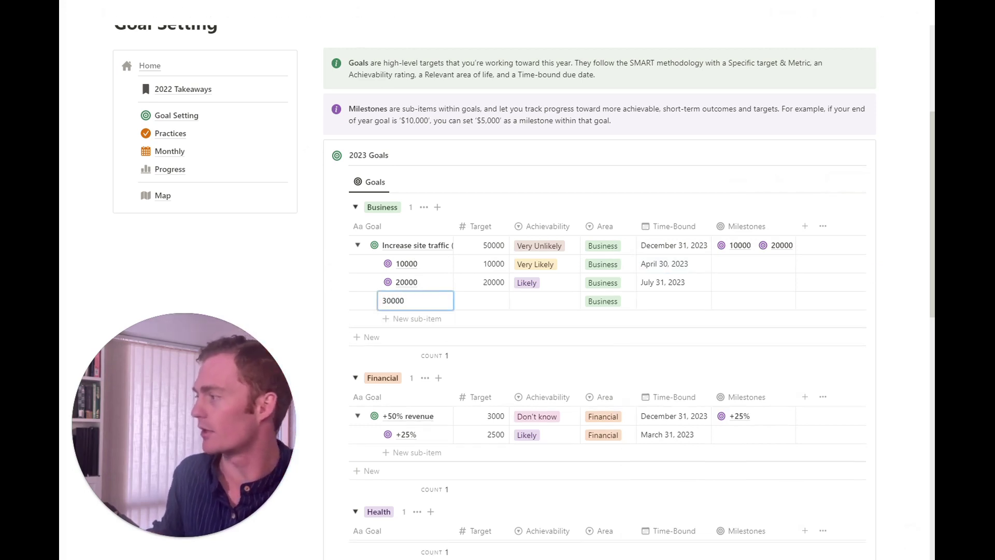
pyautogui.press('Tab')
pyautogui.write('30000')
pyautogui.press('Tab')
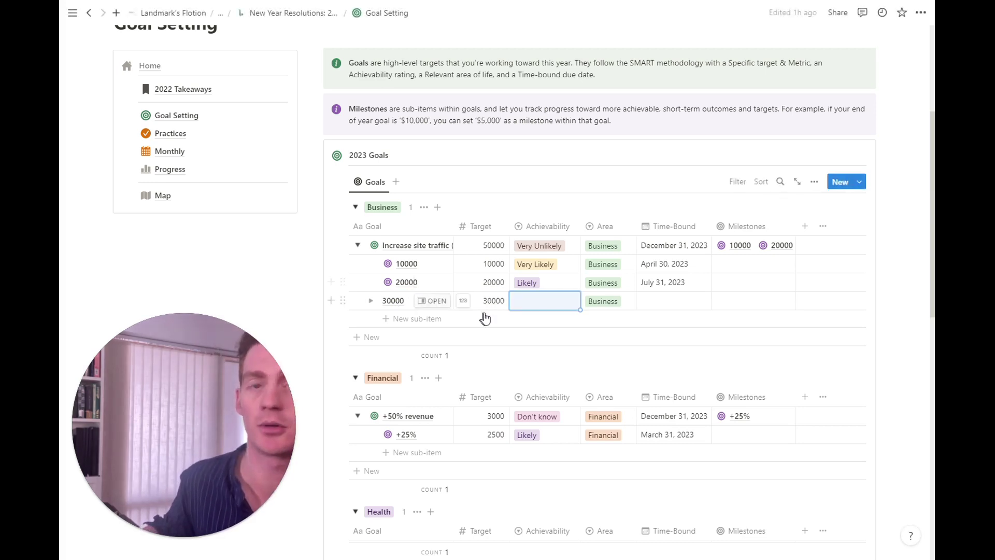
pyautogui.click(522, 298)
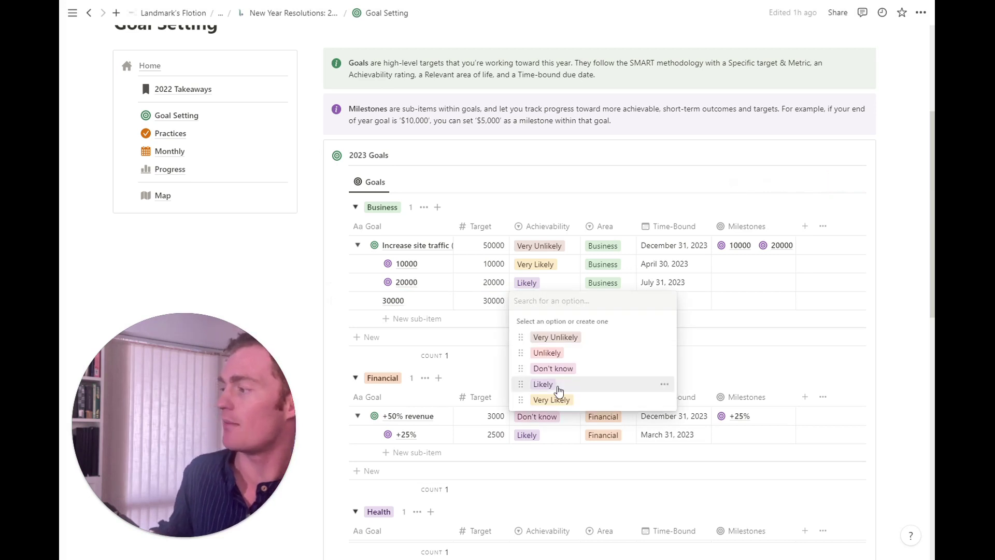
pyautogui.click(548, 353)
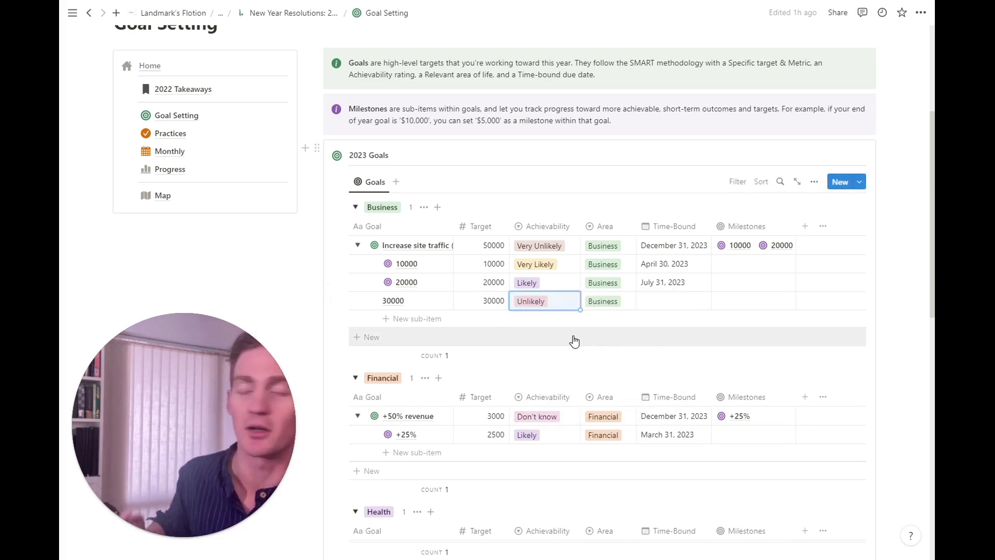
# Set the 30000 milestone's due date to August 31, 2023
pyautogui.click(674, 304)
pyautogui.click(766, 284)
pyautogui.click(766, 285)
pyautogui.click(766, 285)
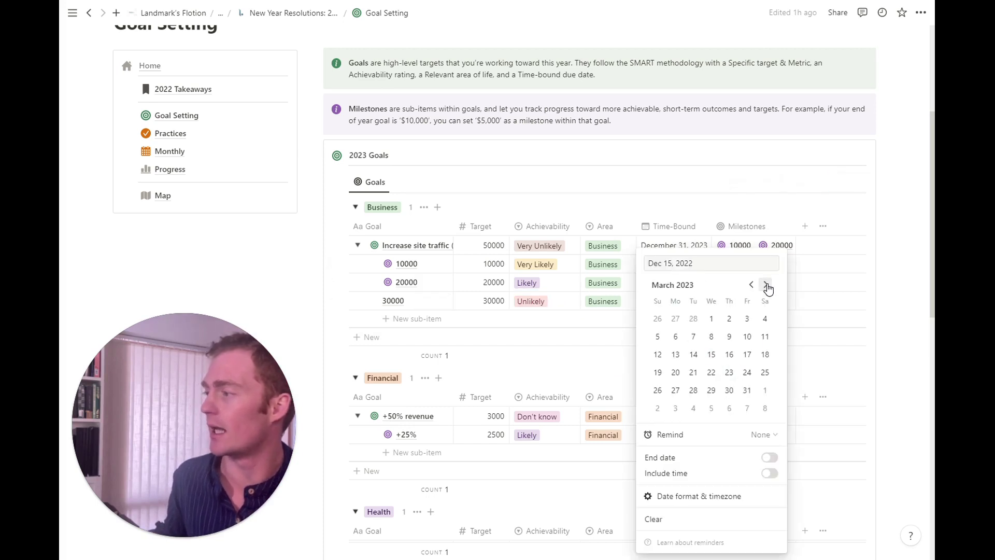
pyautogui.click(766, 285)
pyautogui.click(765, 285)
pyautogui.click(766, 285)
pyautogui.click(765, 284)
pyautogui.click(766, 284)
pyautogui.click(766, 285)
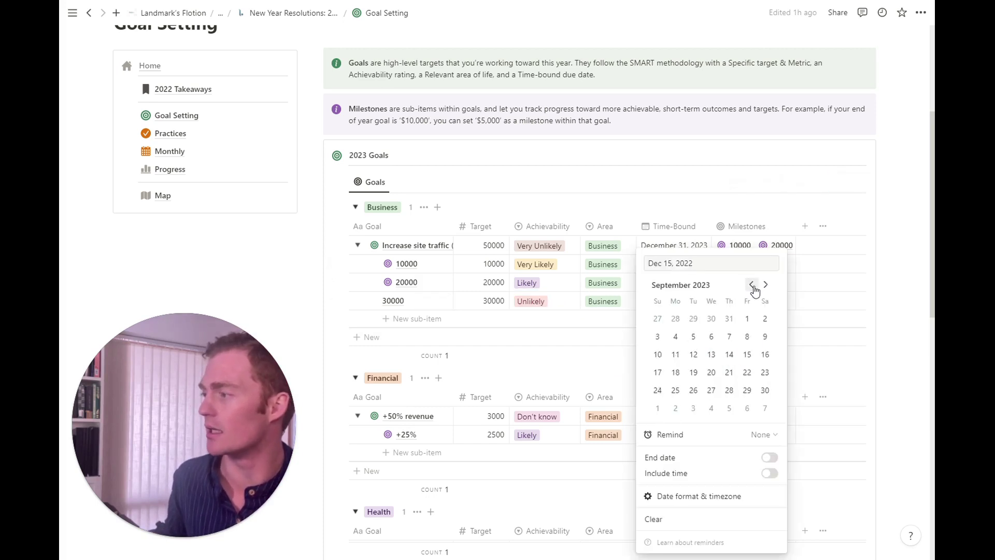
pyautogui.click(751, 284)
pyautogui.click(730, 390)
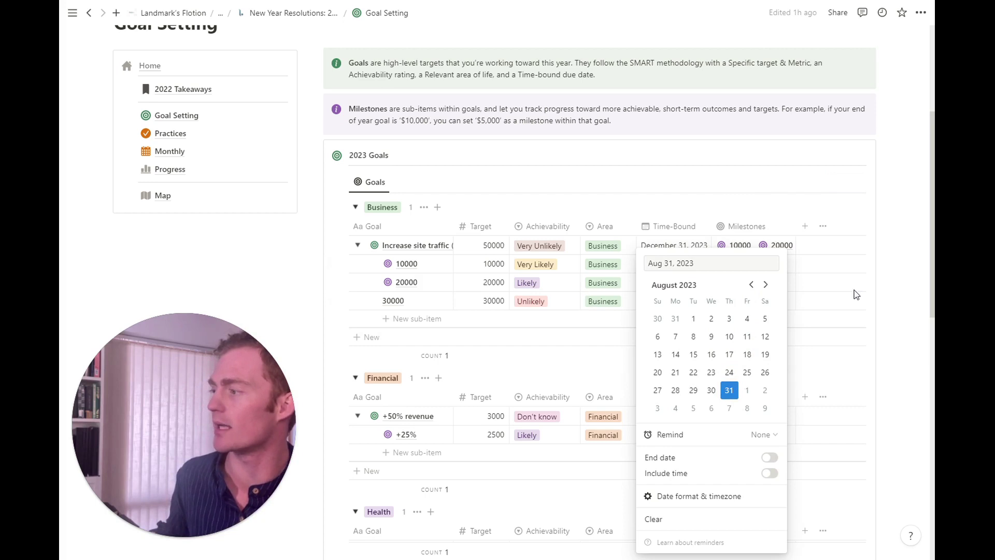
pyautogui.click(891, 245)
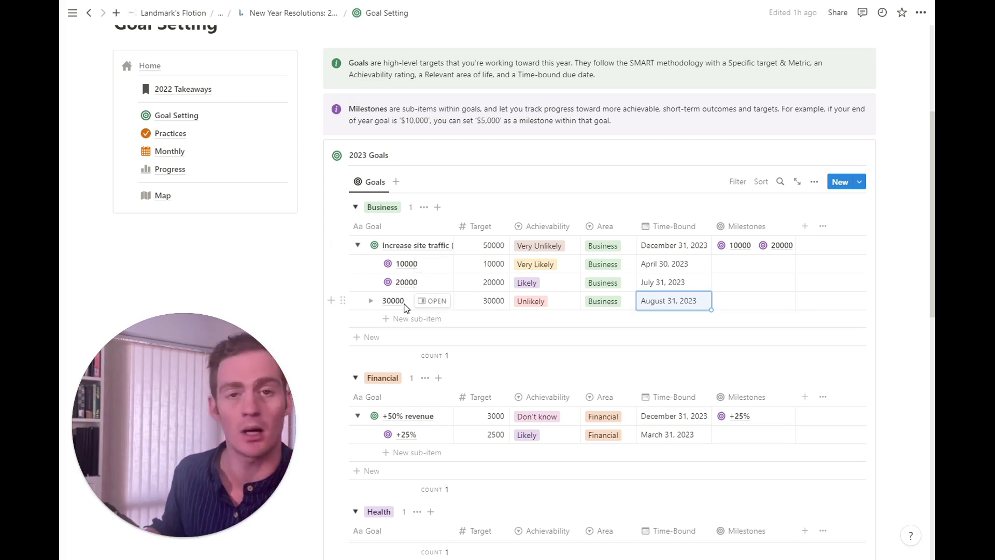
# Apply the Milestone template to the 30000 milestone page, then collapse the site-traffic goal
pyautogui.click(433, 302)
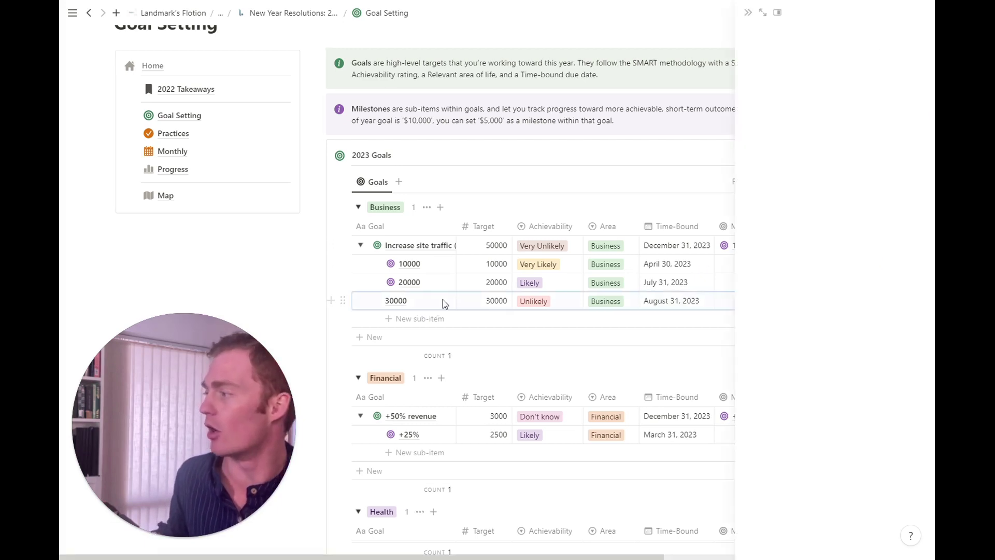
pyautogui.press('Up')
pyautogui.press('Up')
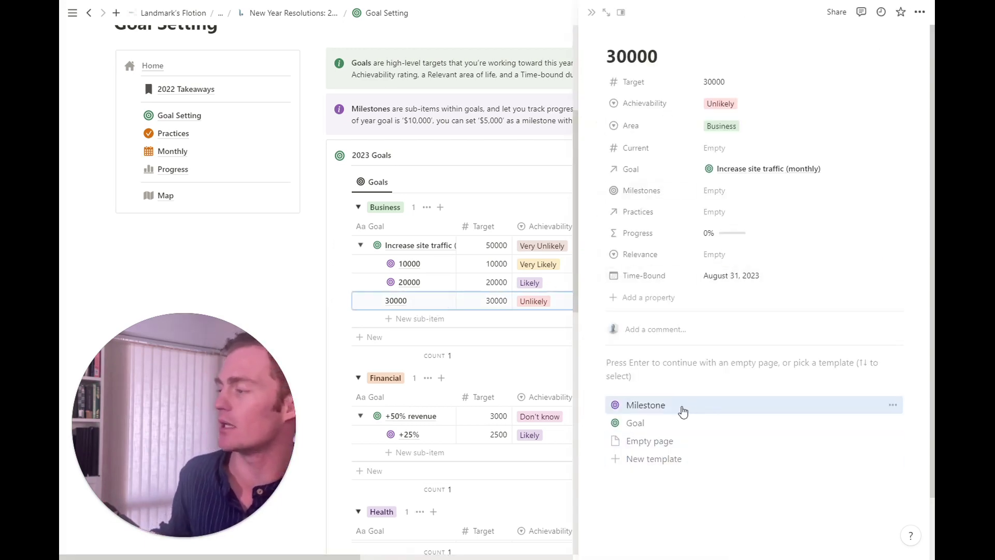
pyautogui.click(683, 412)
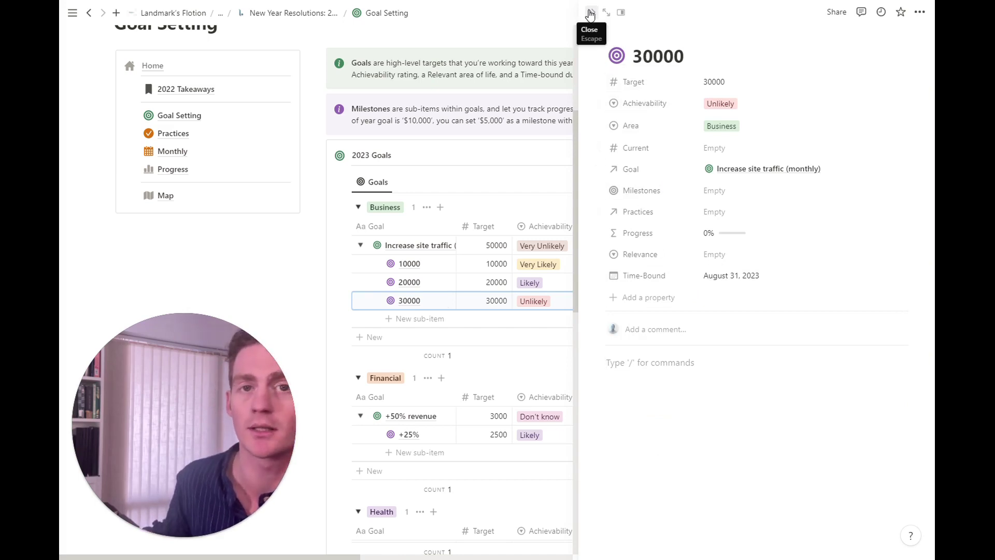
pyautogui.click(539, 207)
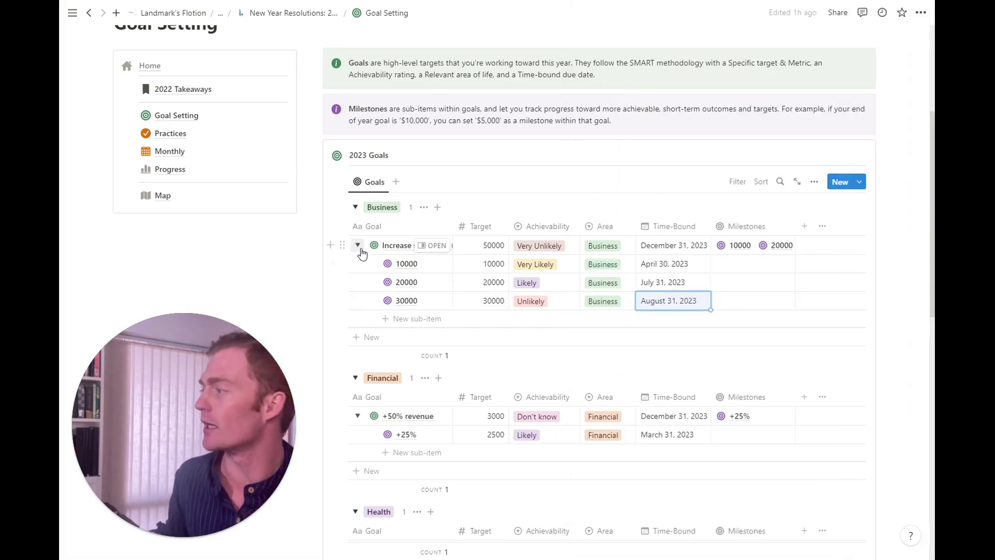
pyautogui.click(358, 245)
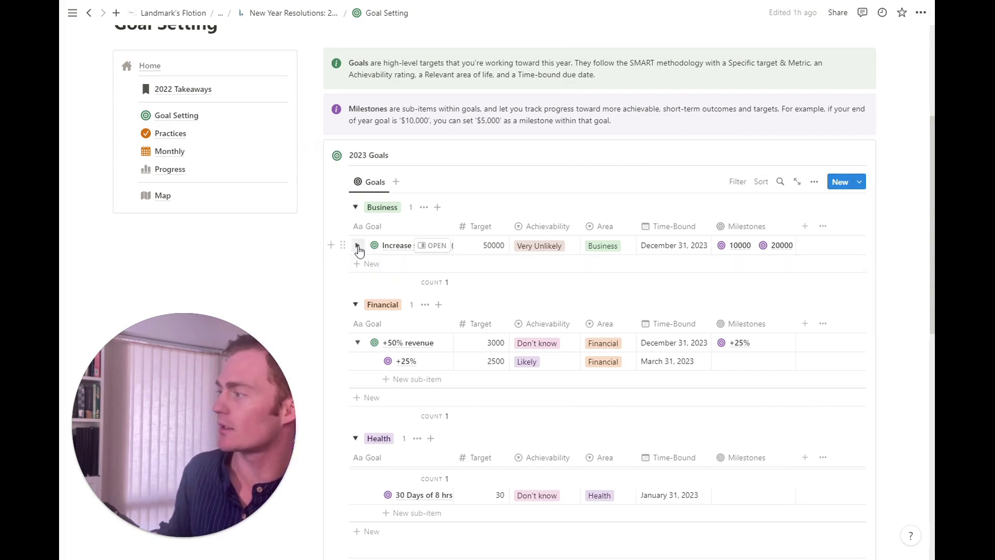
pyautogui.click(357, 245)
pyautogui.click(357, 245)
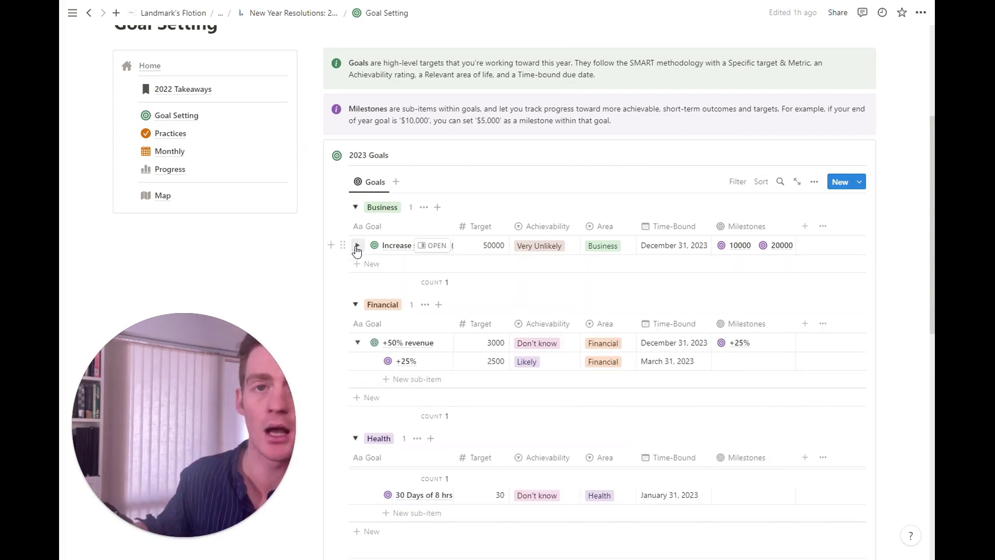
# Add a 'Revenue Goal' to the Business group and apply the Goal template to it
pyautogui.click(371, 264)
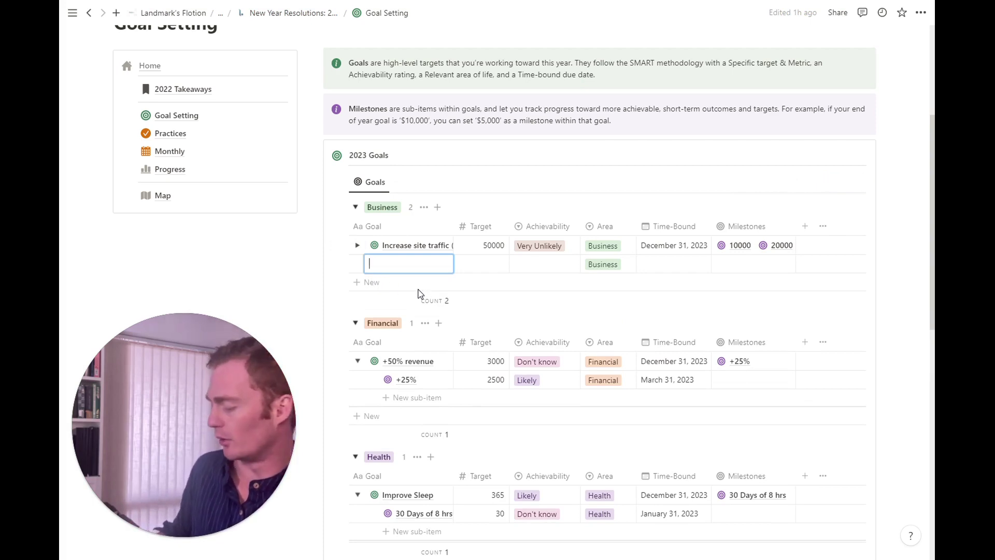
pyautogui.write('Revenue ')
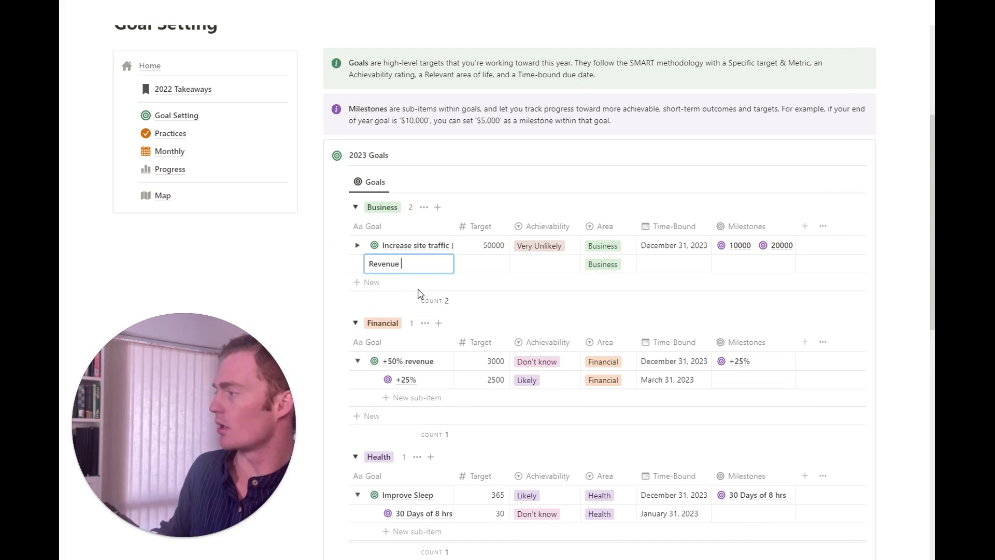
pyautogui.write('Goal')
pyautogui.press('Return')
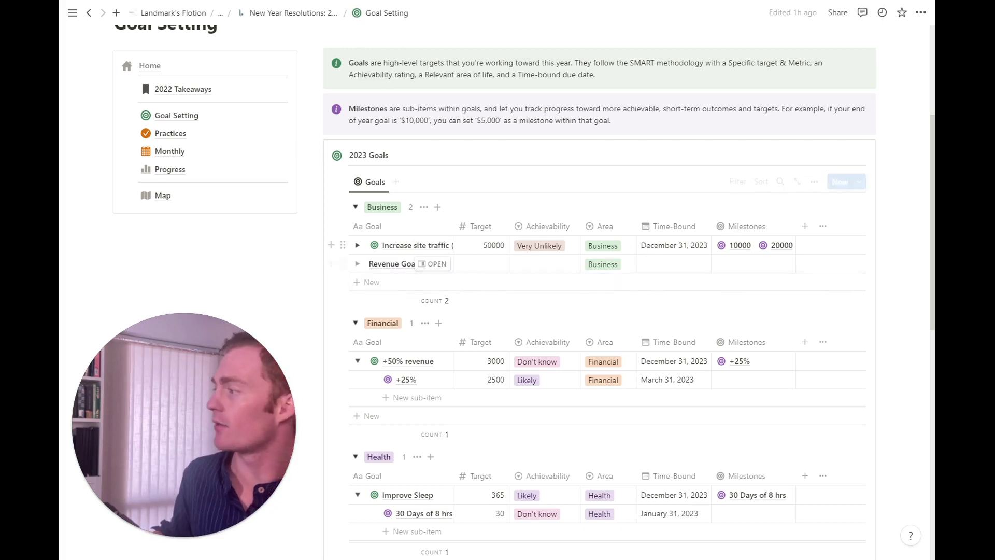
pyautogui.click(357, 263)
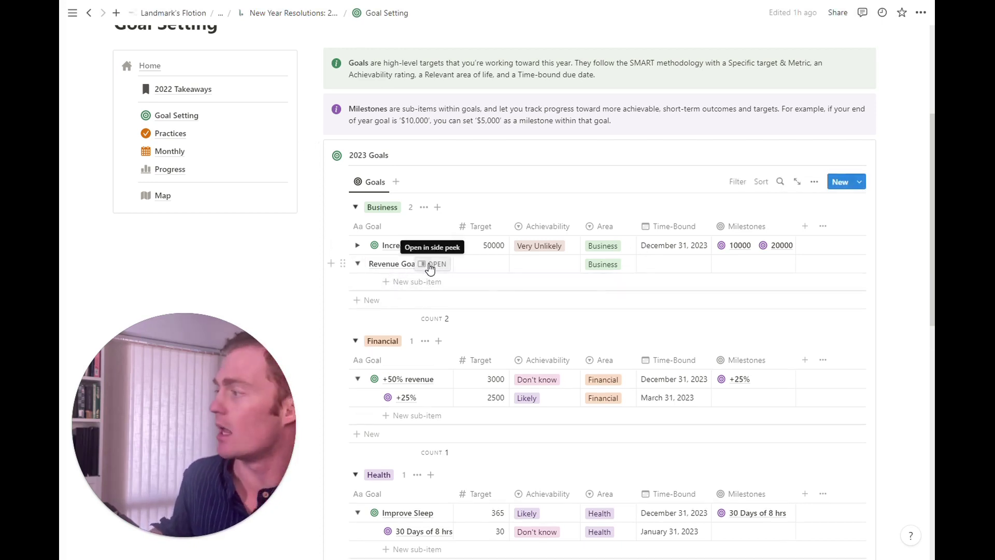
pyautogui.click(428, 264)
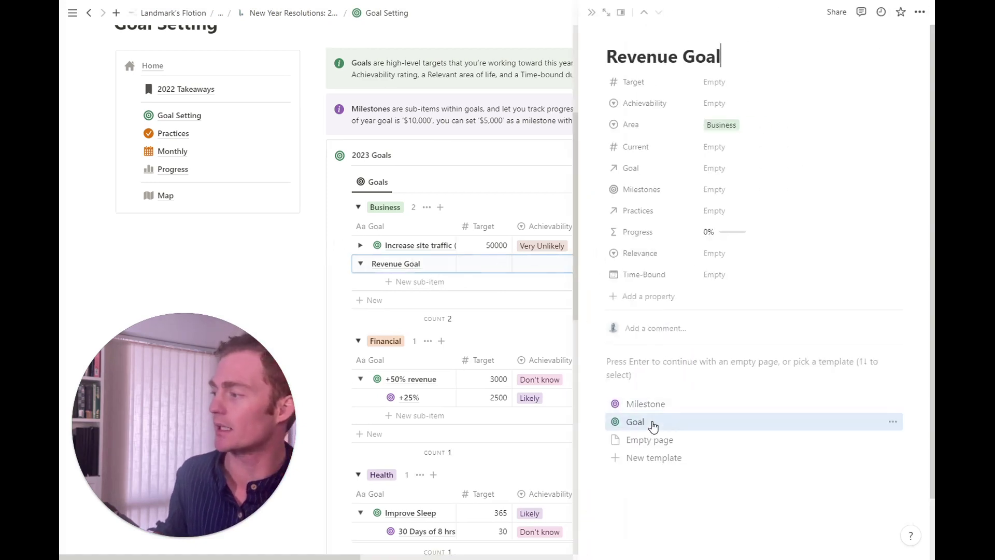
pyautogui.click(651, 421)
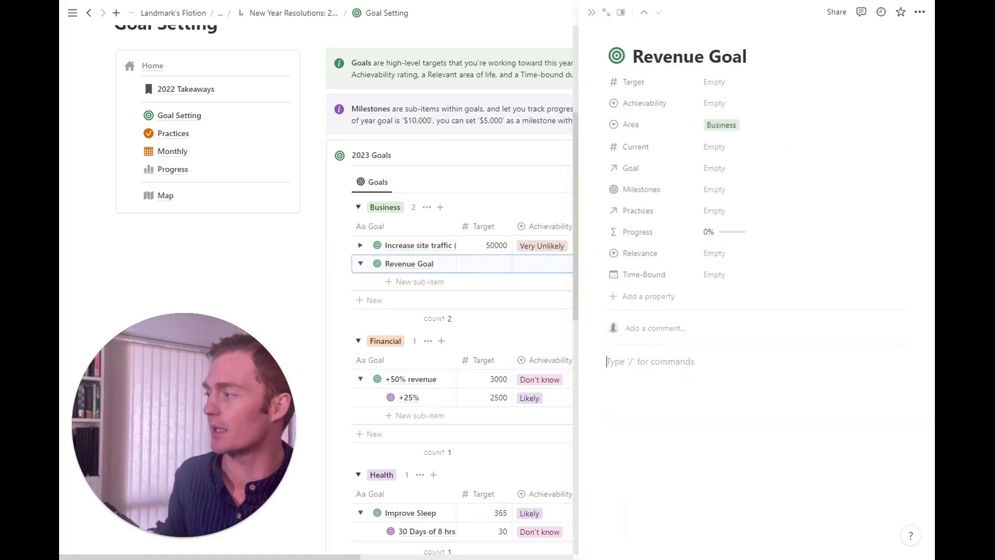
pyautogui.click(362, 291)
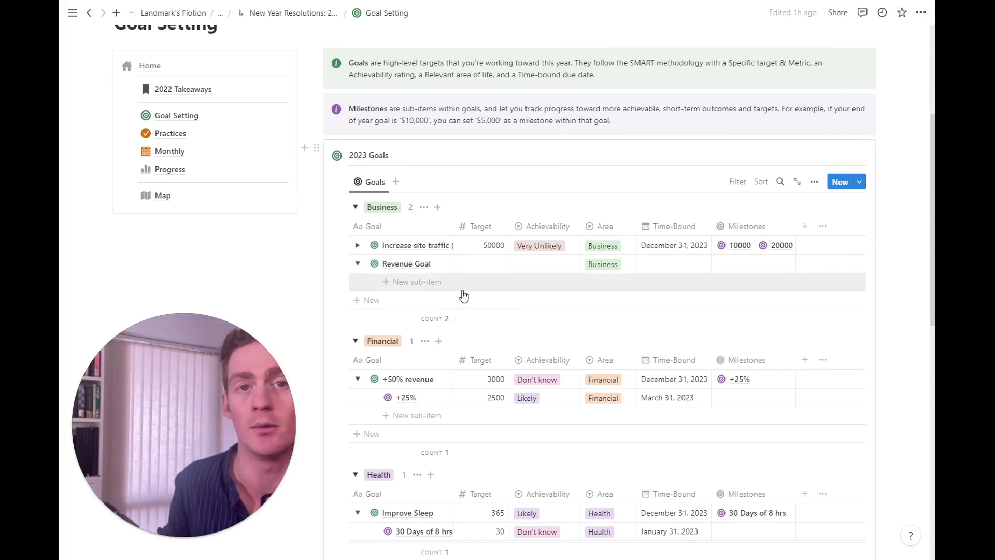
pyautogui.click(358, 263)
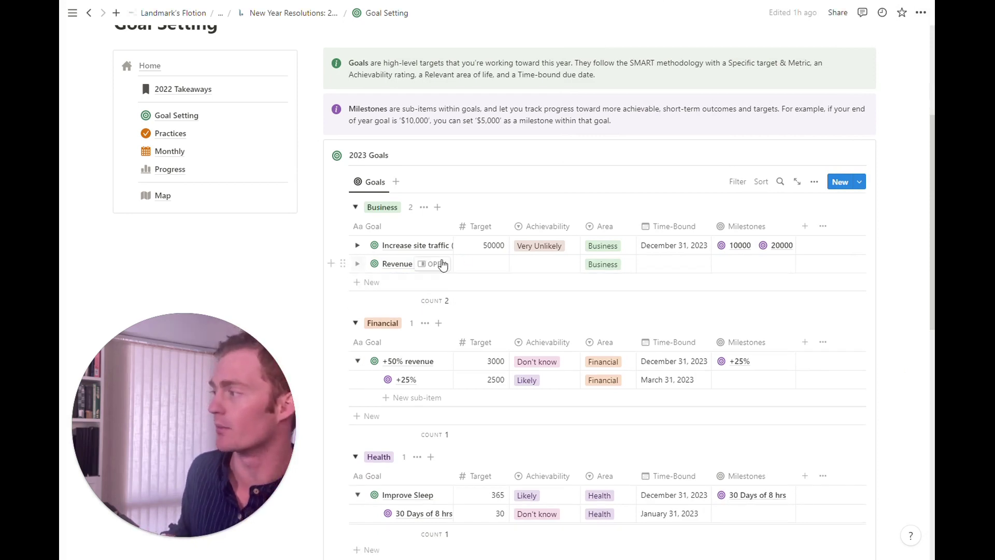
# Scroll through the 2023 Goals grouped into Business, Financial and Health
pyautogui.scroll(-2, 541, 240)
pyautogui.scroll(-3, 611, 273)
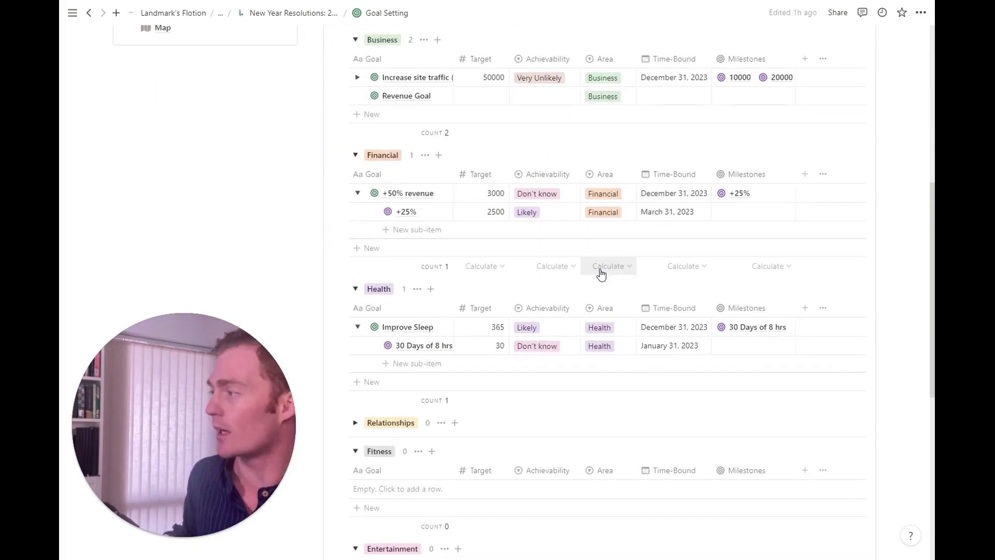
pyautogui.scroll(4, 636, 321)
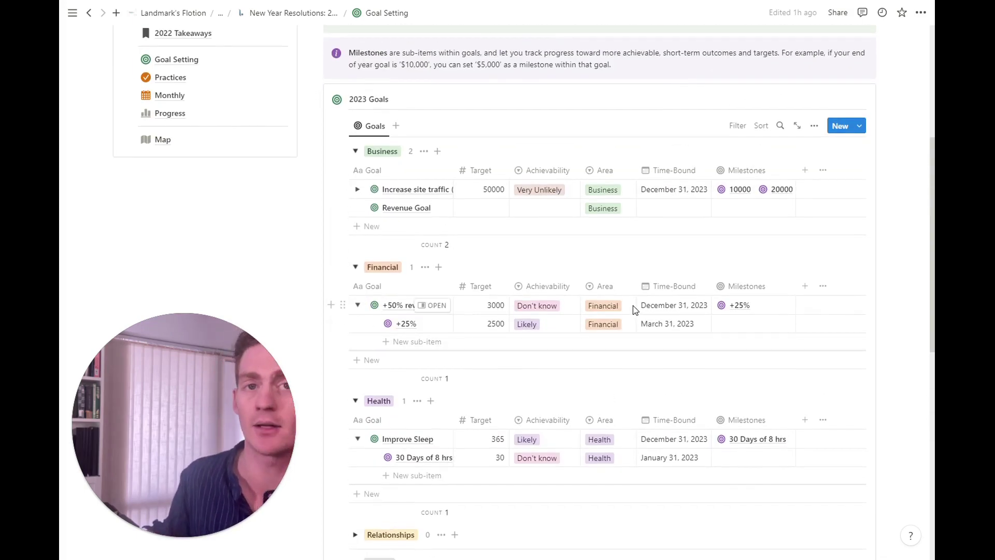
pyautogui.scroll(1, 757, 303)
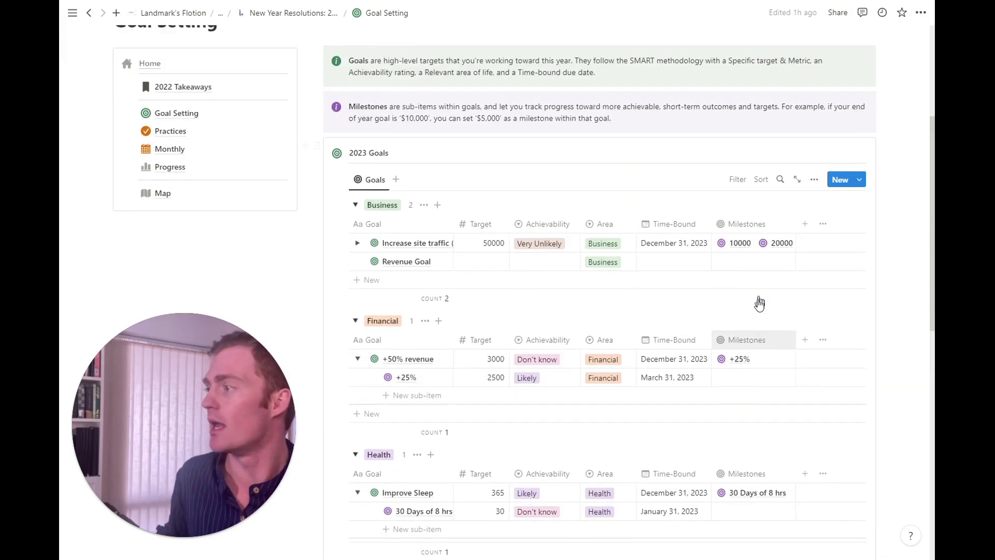
pyautogui.scroll(2, 759, 307)
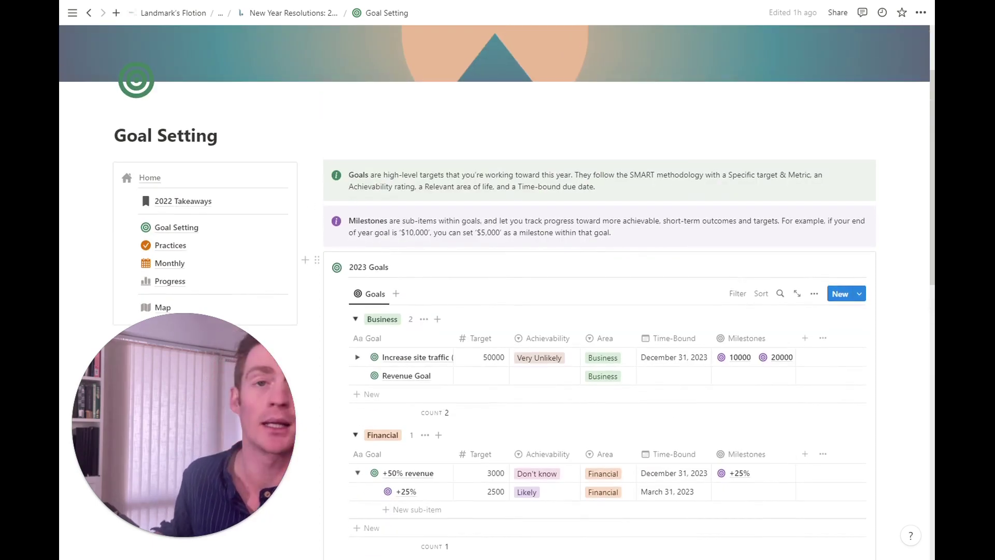
pyautogui.scroll(-1, 200, 198)
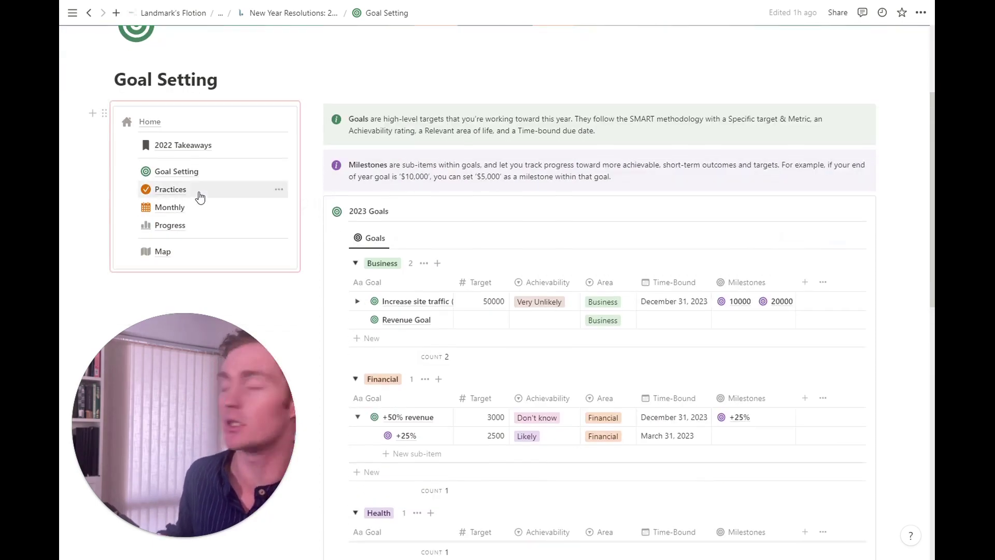
# Open the Practices page and scroll down to the table with Meditate and Blog Publish
pyautogui.click(201, 198)
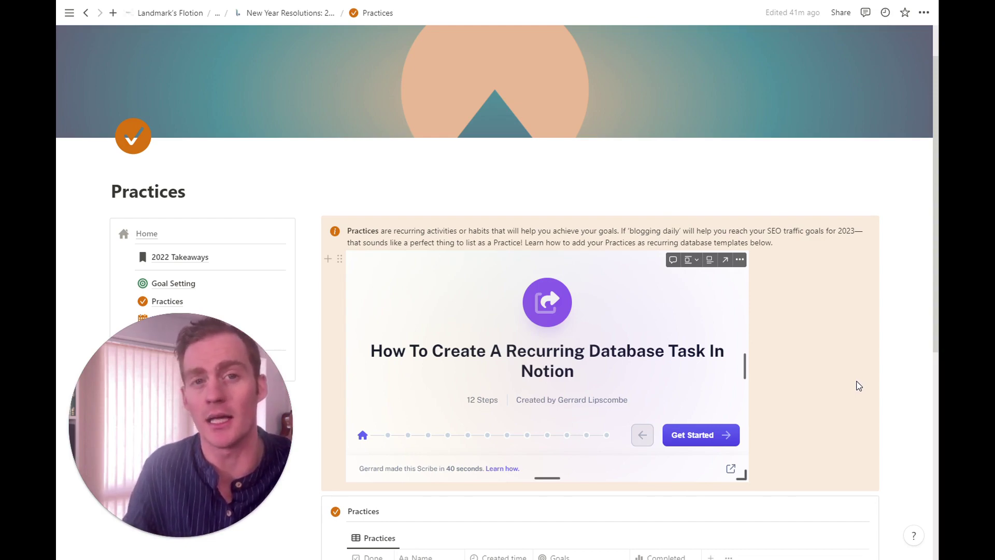
pyautogui.scroll(-3, 859, 386)
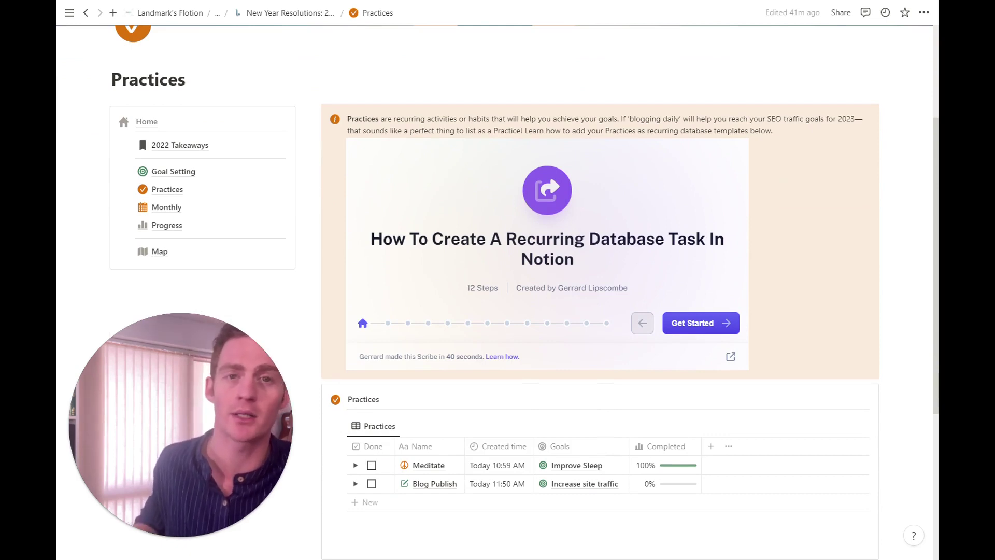
pyautogui.scroll(-2, 433, 437)
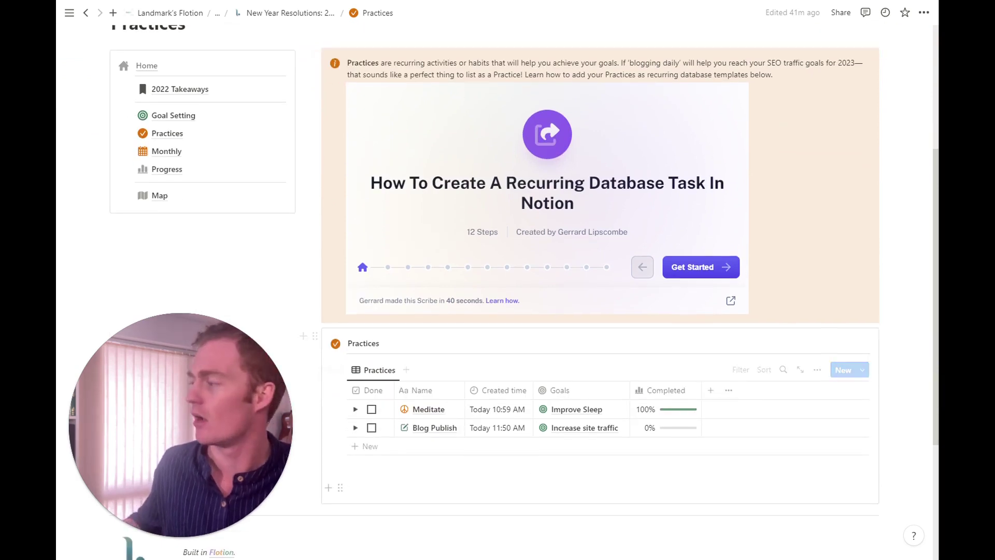
pyautogui.moveTo(433, 437)
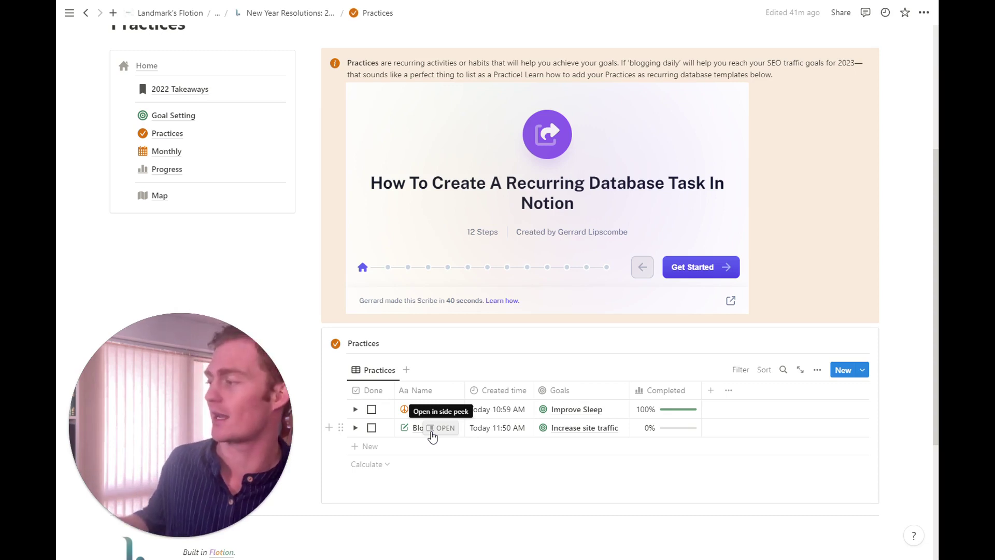
pyautogui.scroll(-1, 648, 431)
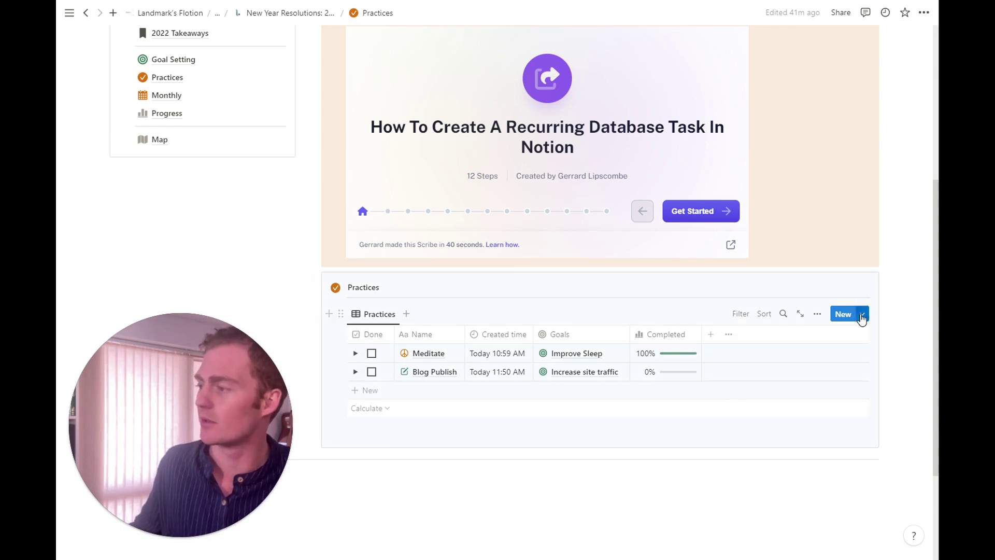
pyautogui.click(863, 315)
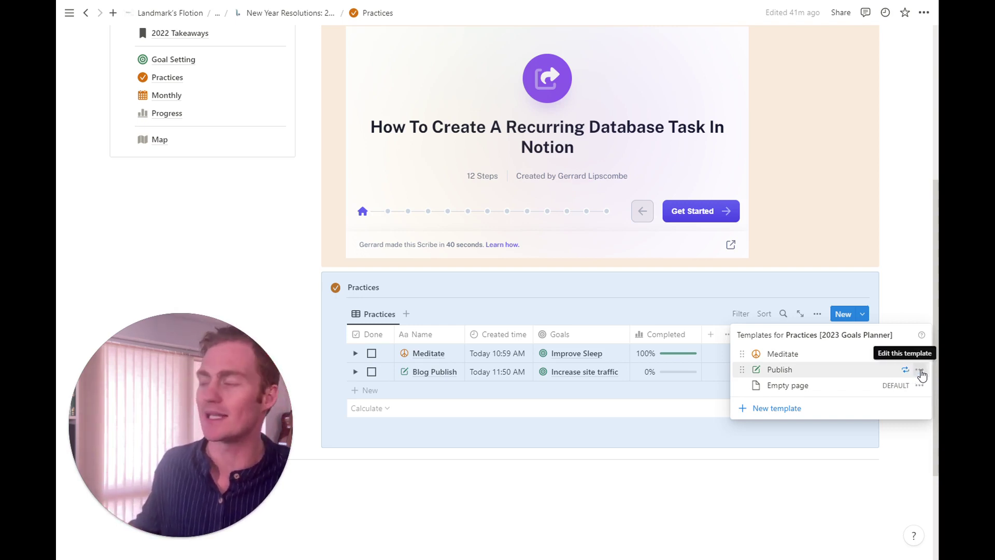
pyautogui.click(920, 372)
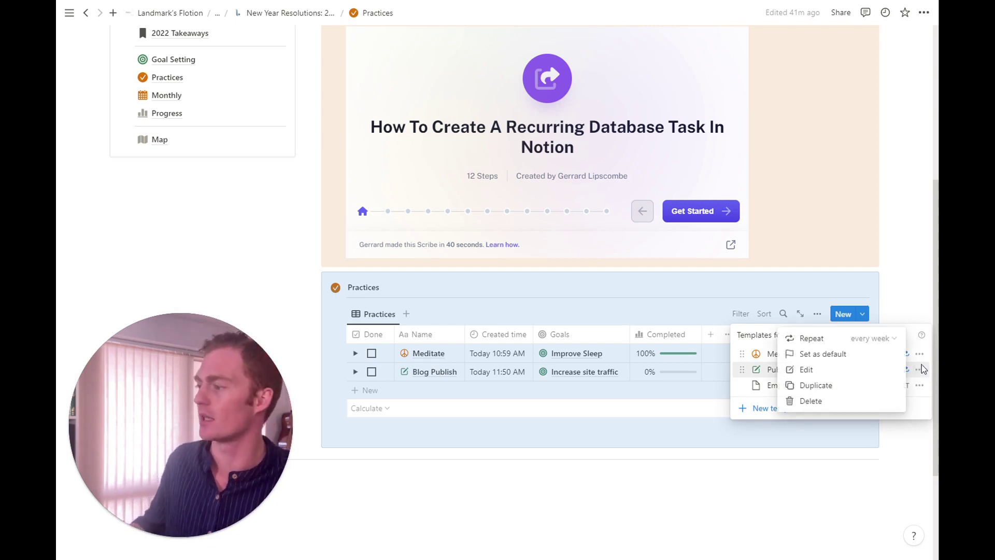
pyautogui.click(920, 371)
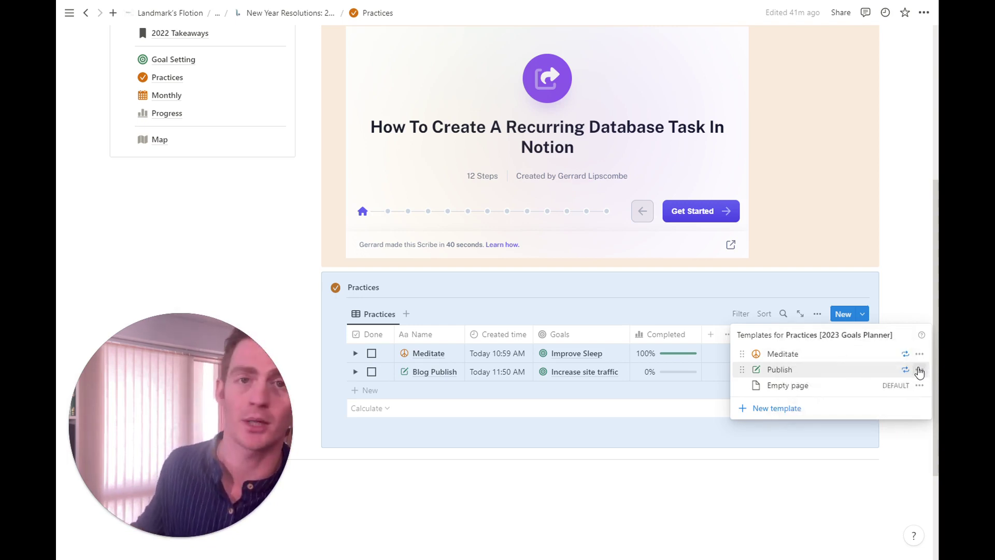
pyautogui.click(920, 371)
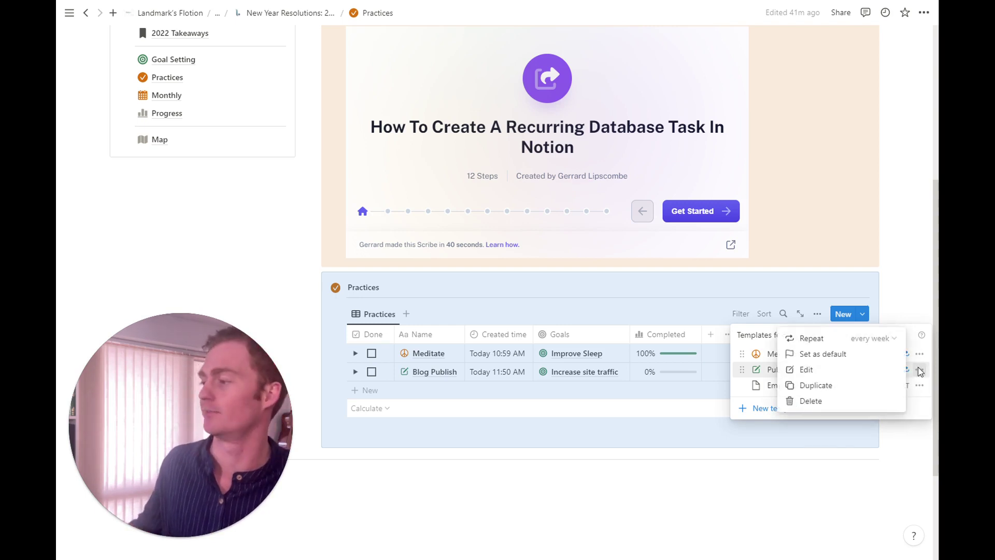
pyautogui.click(889, 341)
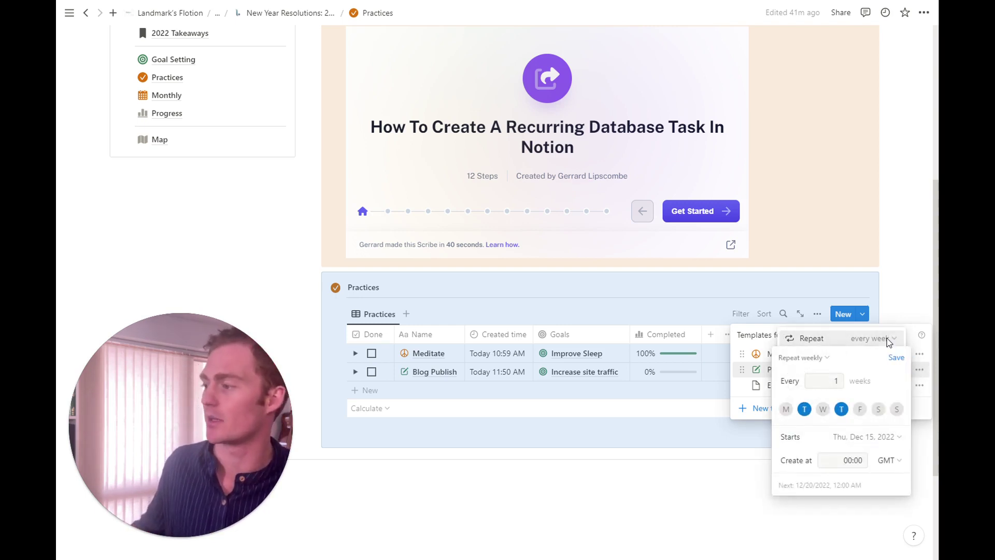
pyautogui.click(900, 283)
pyautogui.click(900, 283)
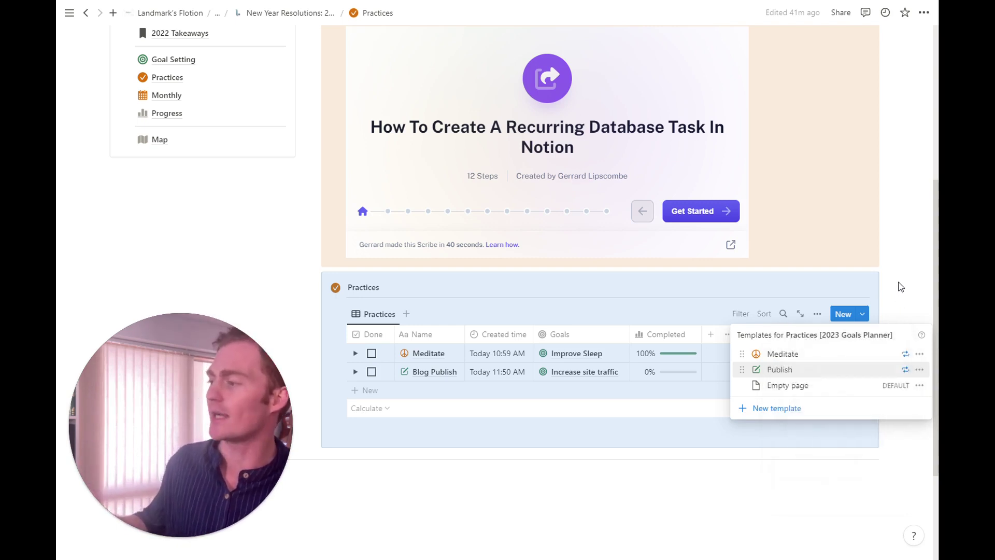
# Expand Blog Publish and mark its existing Publish sub-item done
pyautogui.click(900, 283)
pyautogui.click(355, 372)
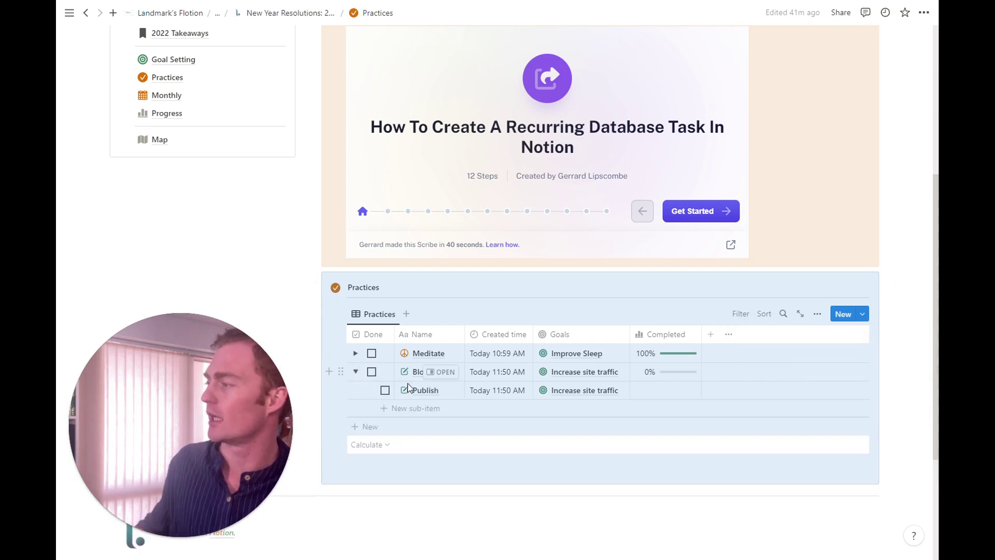
pyautogui.press('Escape')
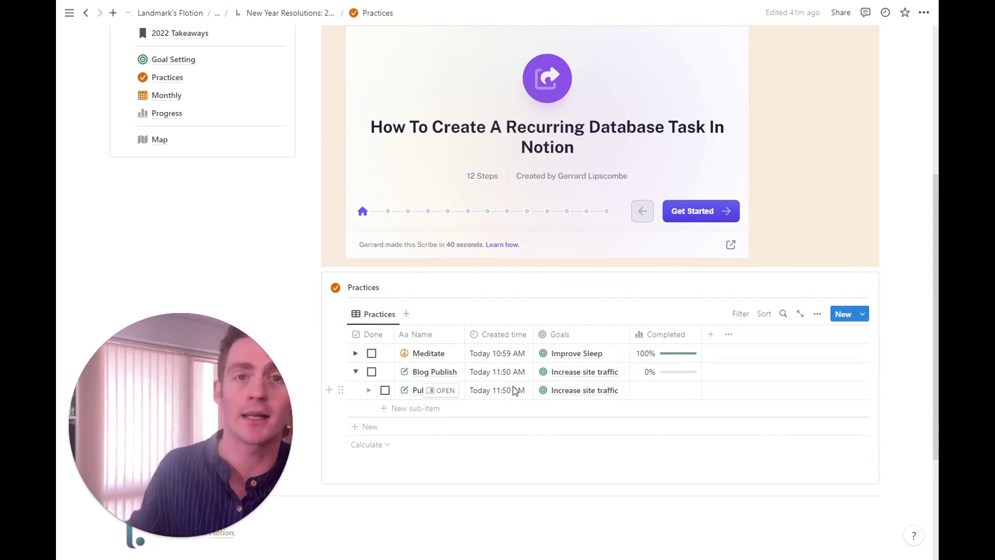
pyautogui.click(385, 390)
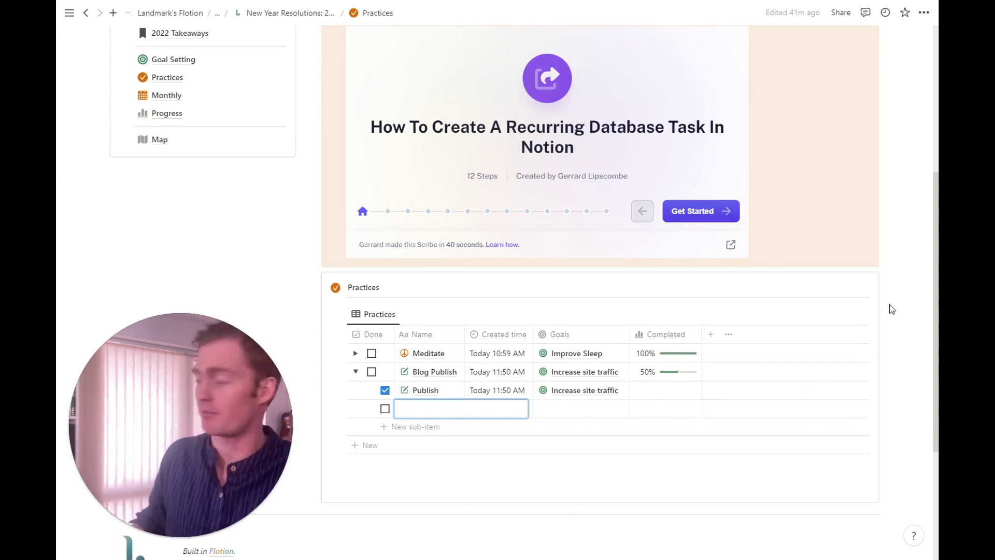
# Add two more 'Publish' sub-items, tick the newest, and widen the Completed column
pyautogui.write('Publish')
pyautogui.press('Return')
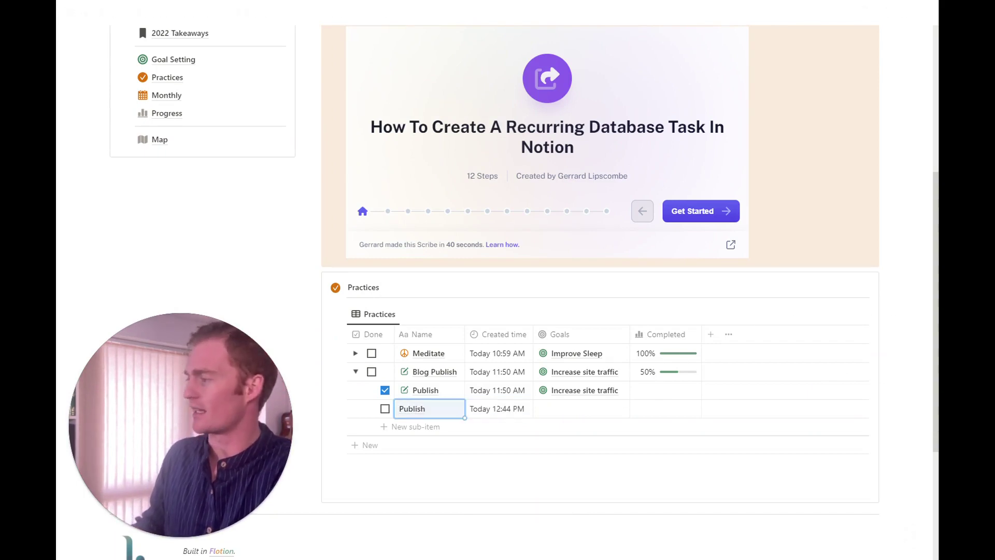
pyautogui.press('Return')
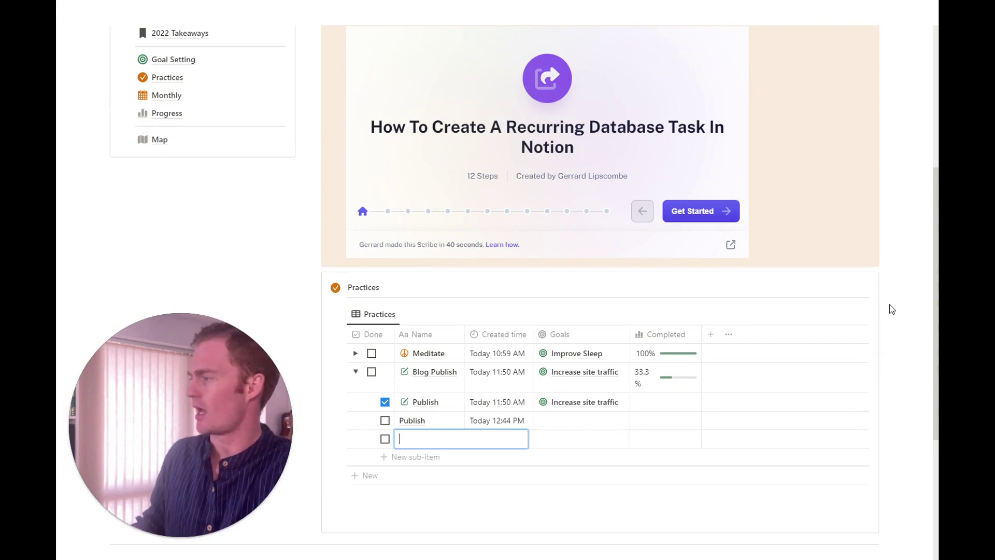
pyautogui.write('Publish')
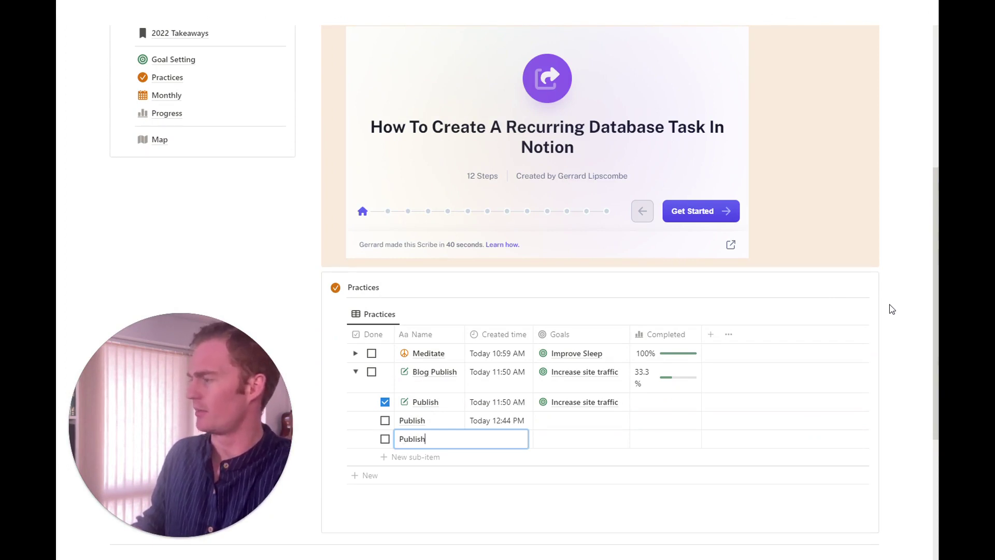
pyautogui.press('Tab')
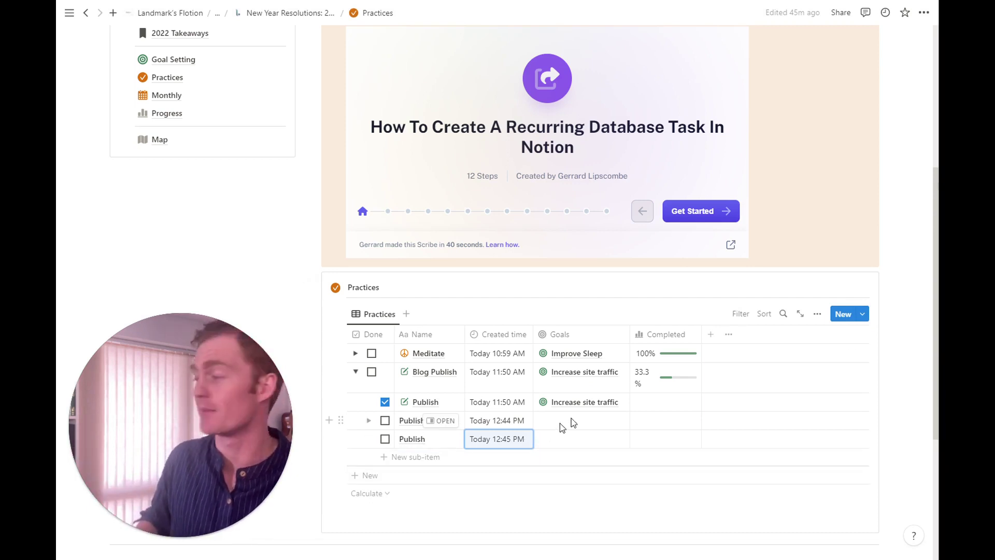
pyautogui.moveTo(701, 335); pyautogui.dragTo(706, 334)
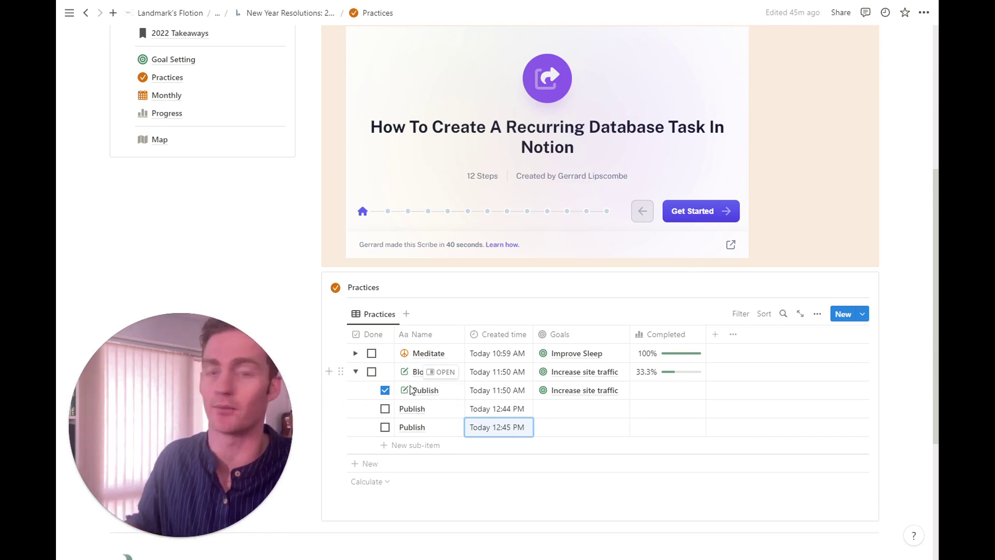
pyautogui.click(385, 428)
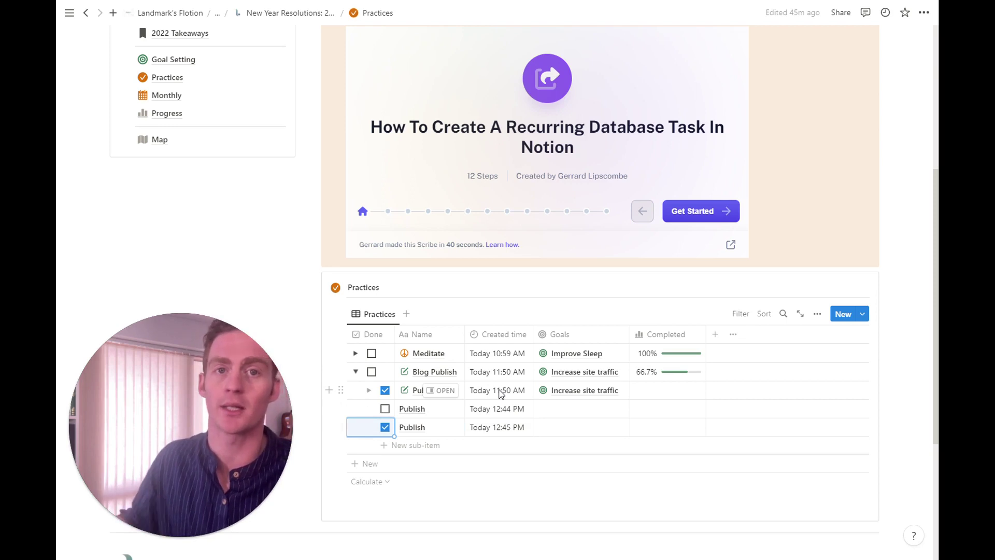
pyautogui.moveTo(665, 381)
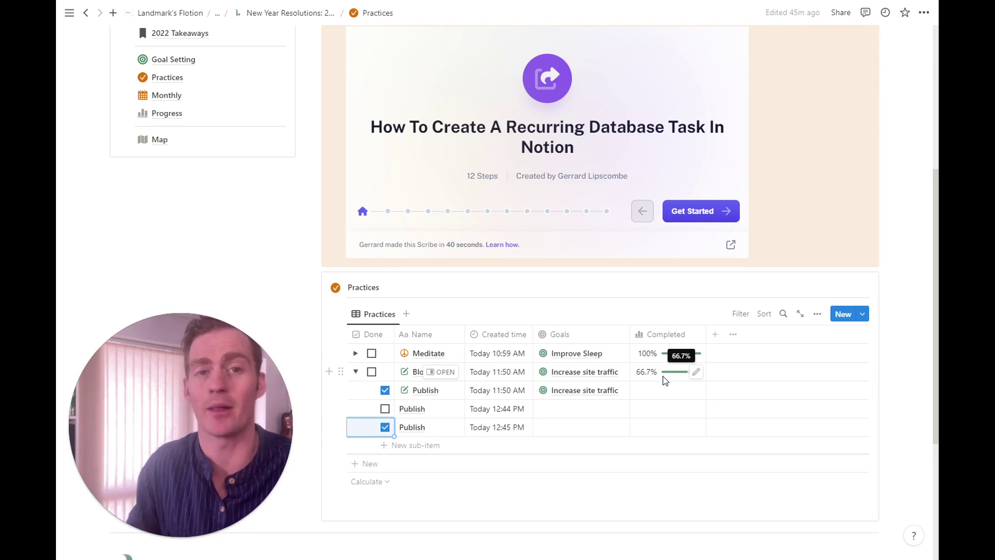
# Untick the second Meditate sub-item, dropping Meditate to 50%
pyautogui.click(356, 372)
pyautogui.click(355, 353)
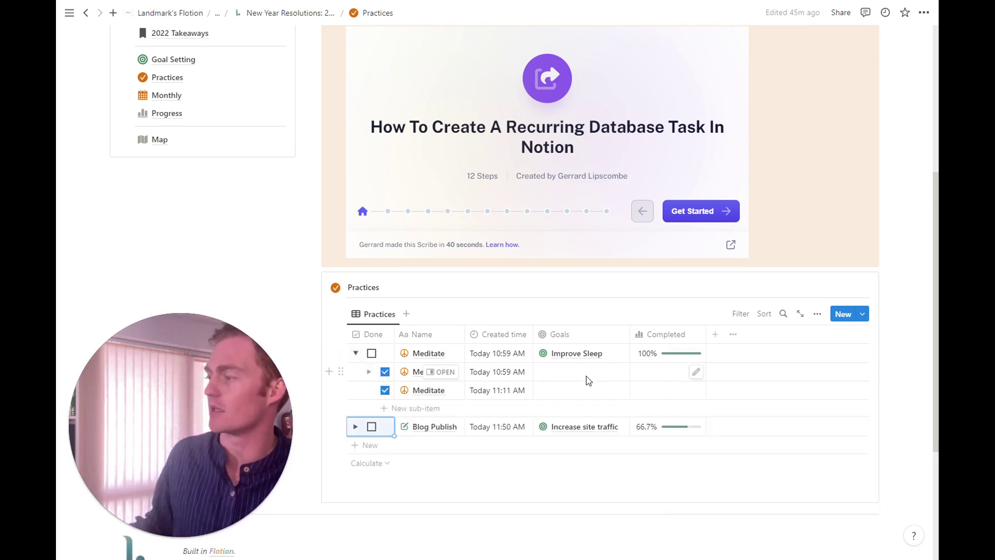
pyautogui.click(385, 391)
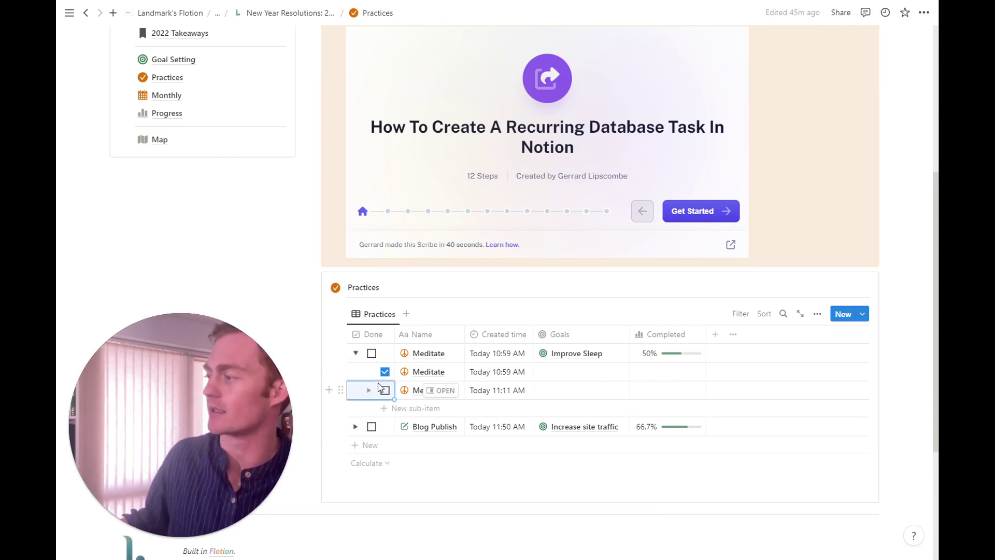
pyautogui.click(355, 354)
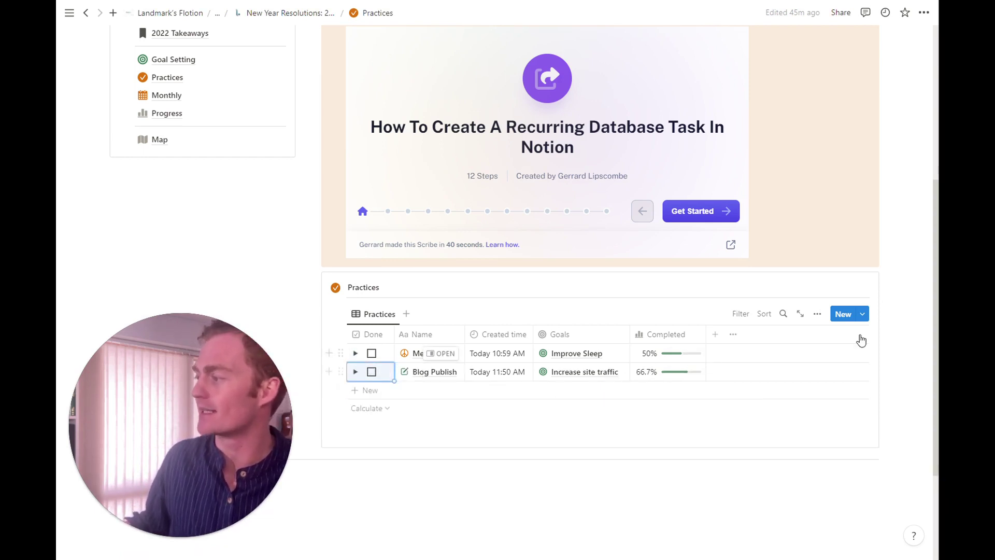
# Keep the Meditate template repeating weekly on Monday, Wednesday and Friday and save it
pyautogui.click(862, 314)
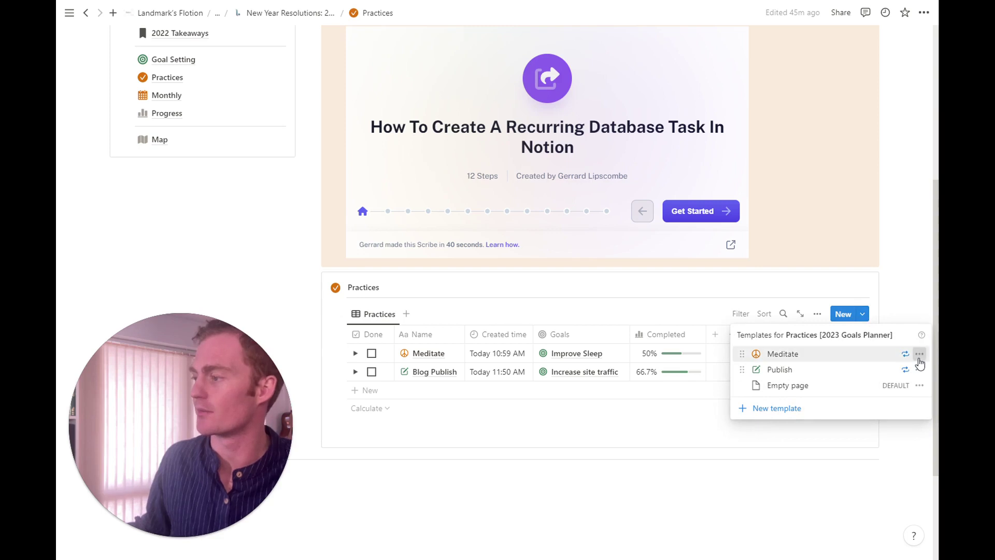
pyautogui.click(919, 354)
pyautogui.click(853, 324)
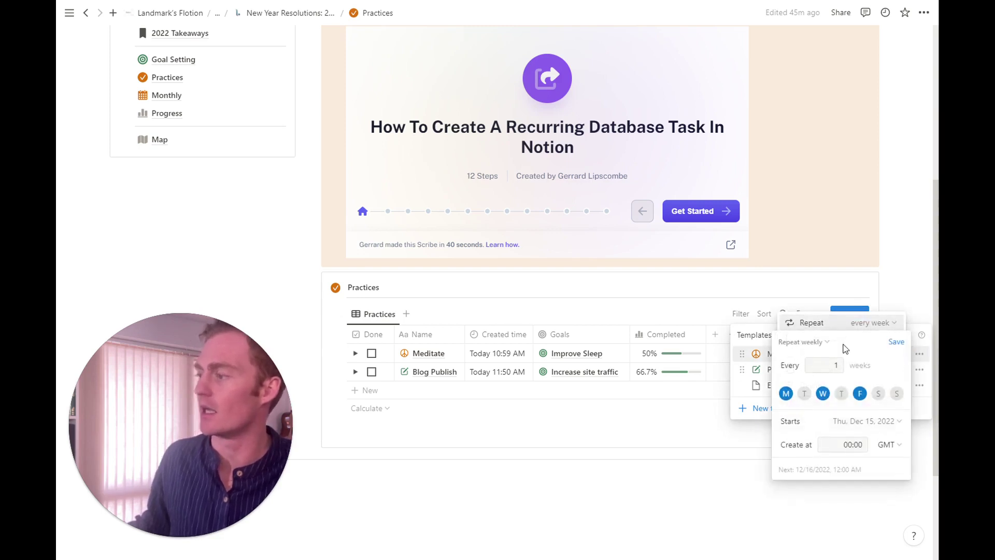
pyautogui.click(805, 394)
pyautogui.click(841, 393)
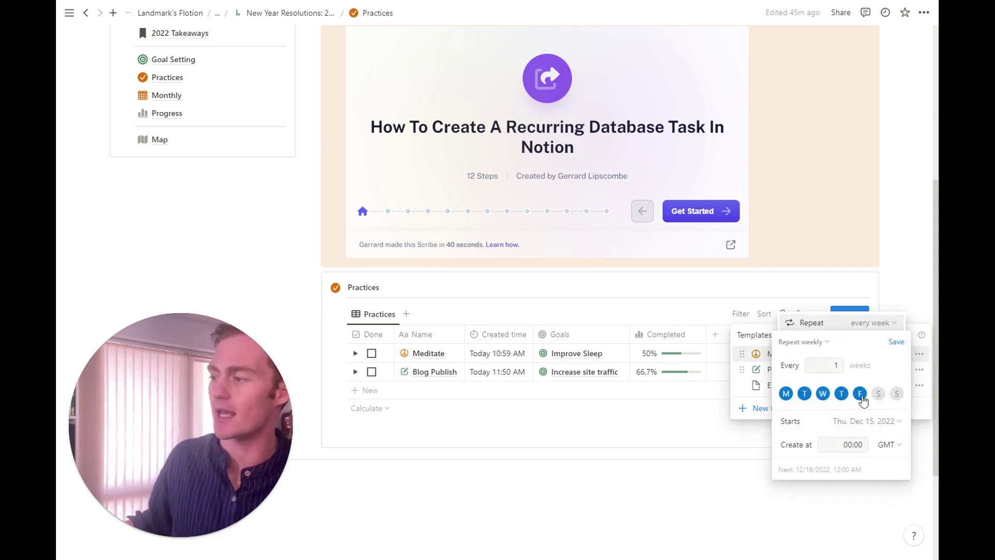
pyautogui.click(841, 395)
pyautogui.click(804, 395)
pyautogui.click(896, 342)
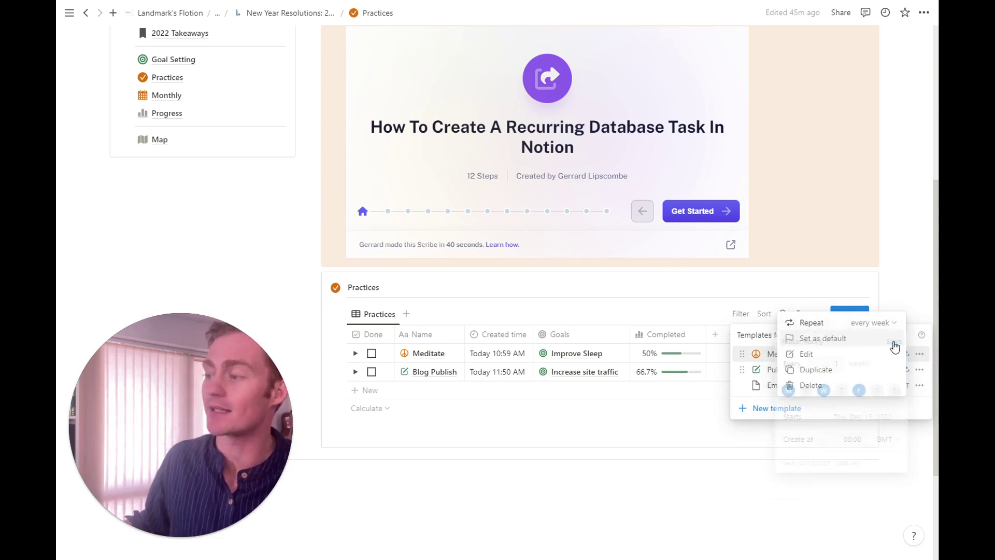
# Close the template menus and briefly expand and hide Meditate's sub-items
pyautogui.click(920, 285)
pyautogui.click(913, 293)
pyautogui.click(355, 354)
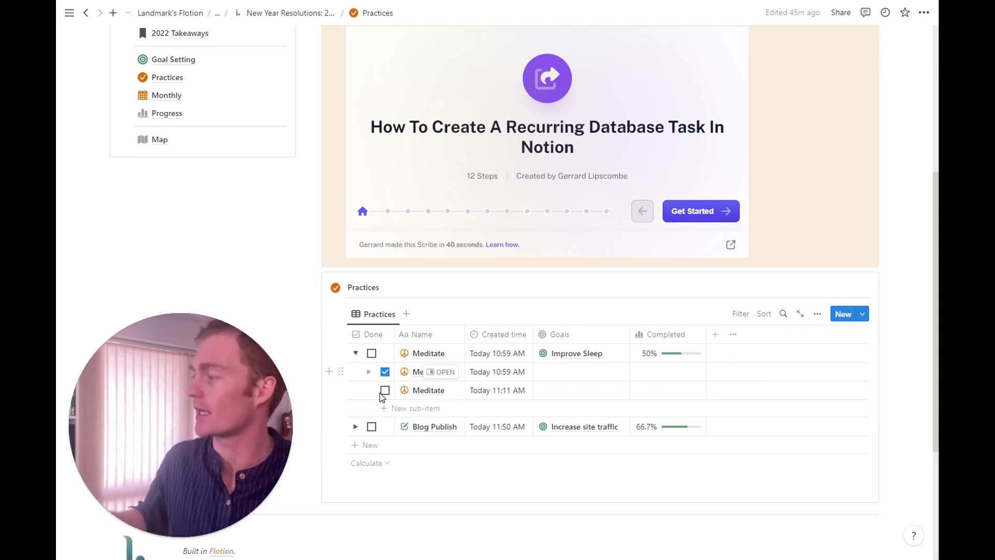
pyautogui.click(356, 353)
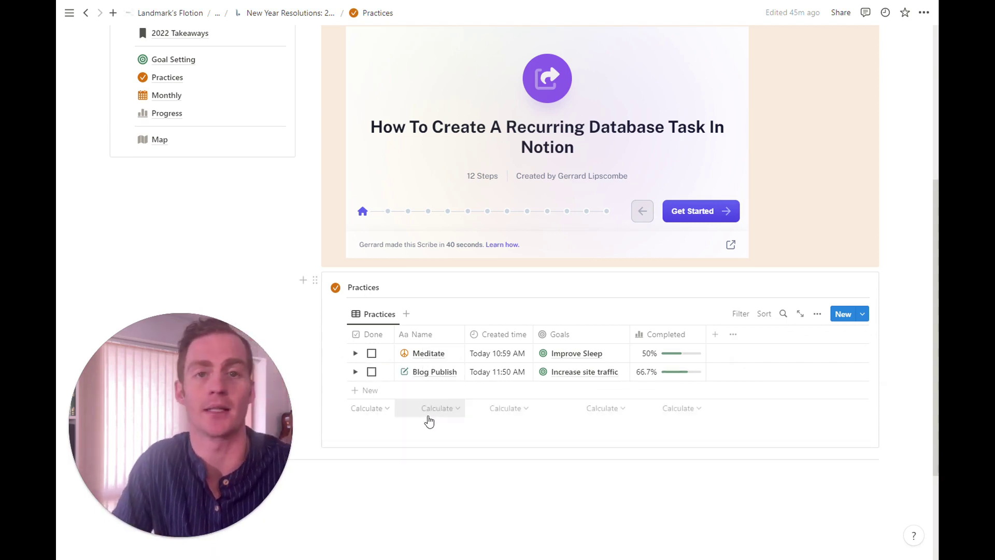
# Step through the recurring-task walkthrough to step 5, then back to its title card
pyautogui.scroll(3, 600, 329)
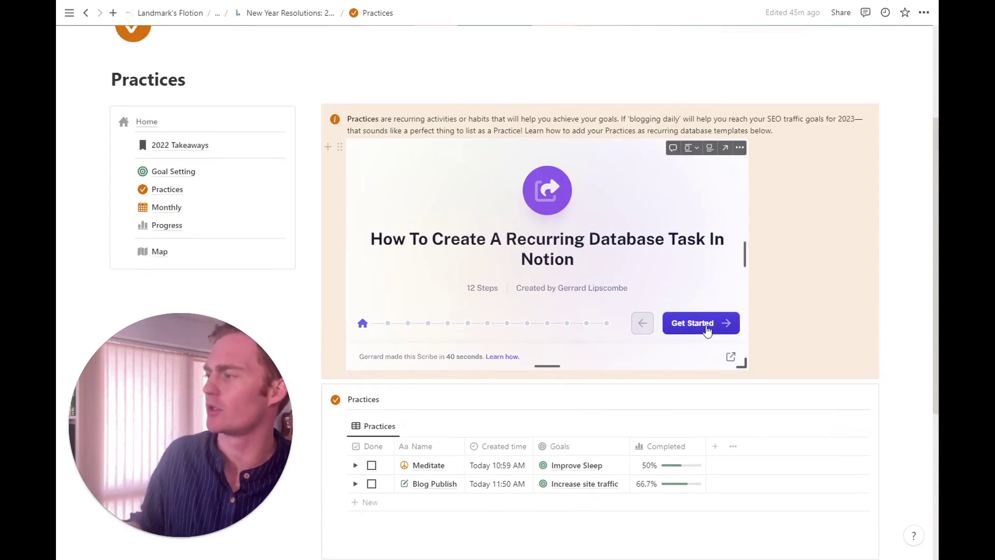
pyautogui.click(708, 330)
pyautogui.click(708, 330)
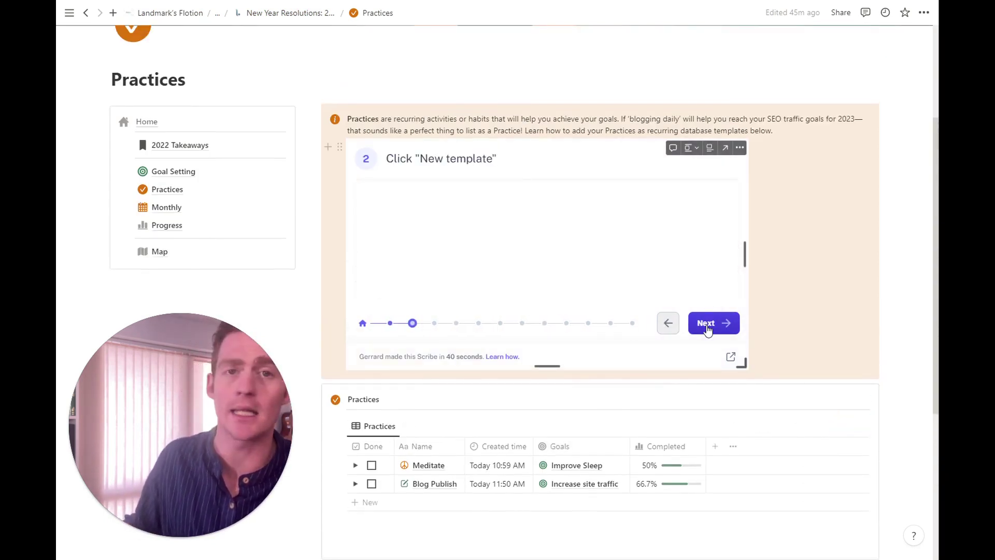
pyautogui.click(710, 330)
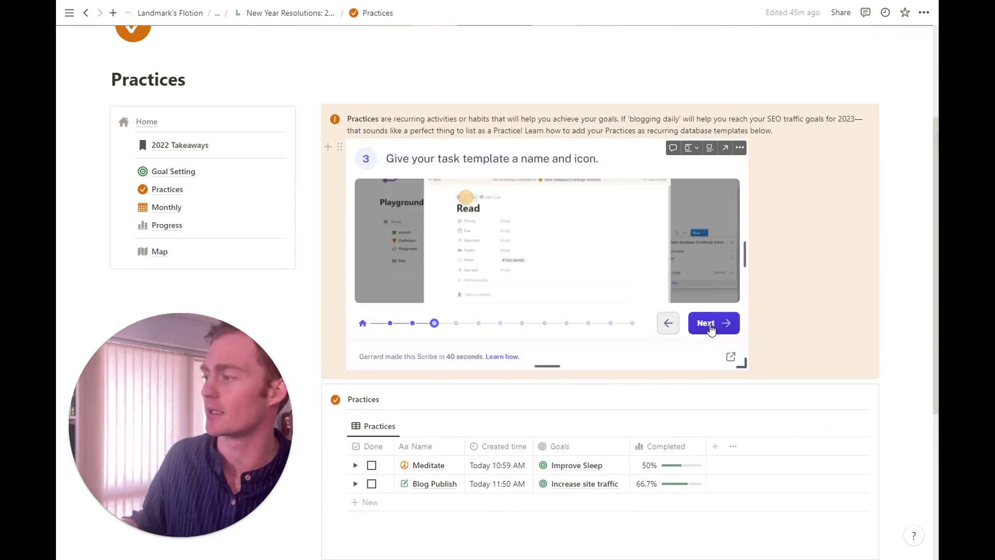
pyautogui.click(713, 330)
pyautogui.click(715, 327)
pyautogui.click(667, 324)
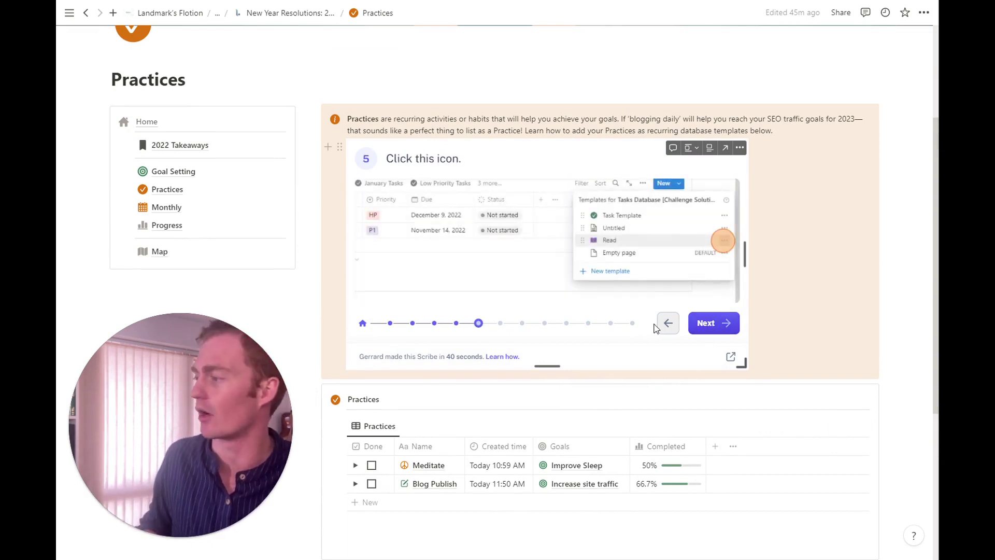
pyautogui.click(667, 325)
pyautogui.click(667, 326)
pyautogui.click(668, 325)
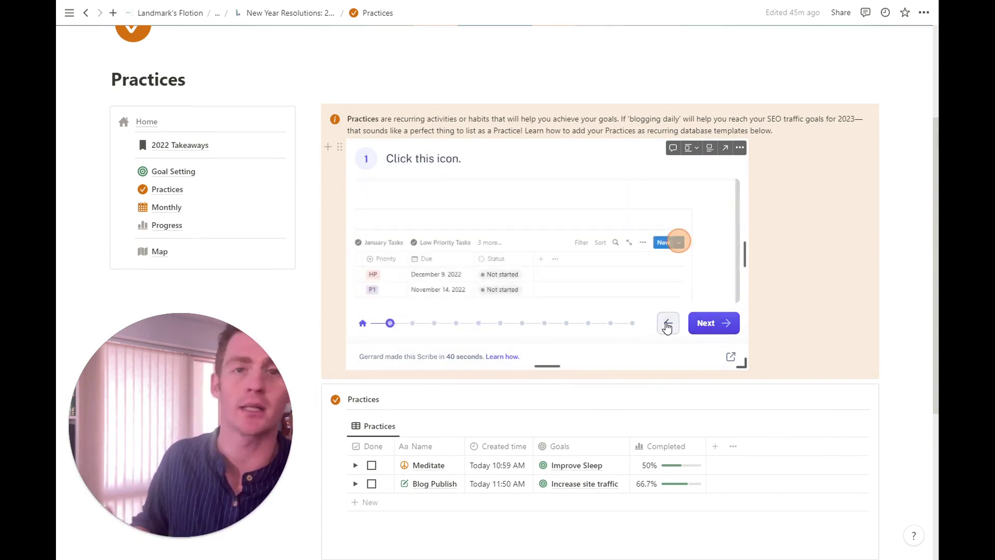
pyautogui.click(668, 326)
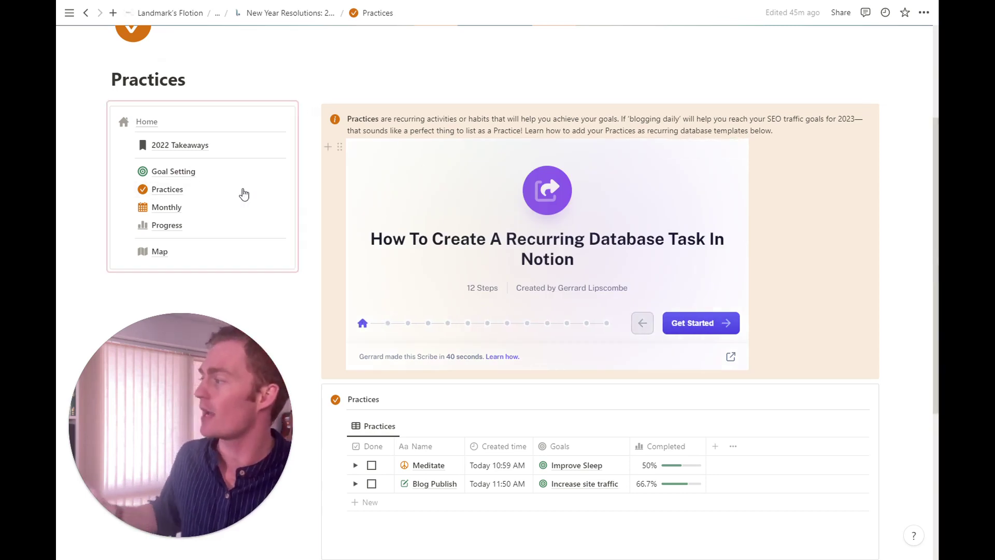
# Visit Goal Setting and Practices, ending on the Monthly page
pyautogui.click(201, 175)
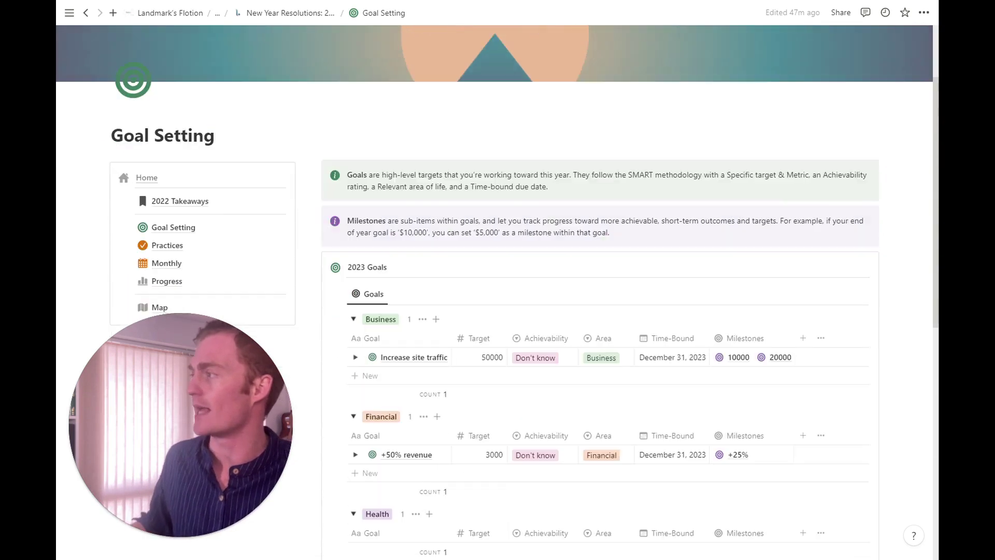
pyautogui.scroll(-1, 176, 189)
pyautogui.click(171, 189)
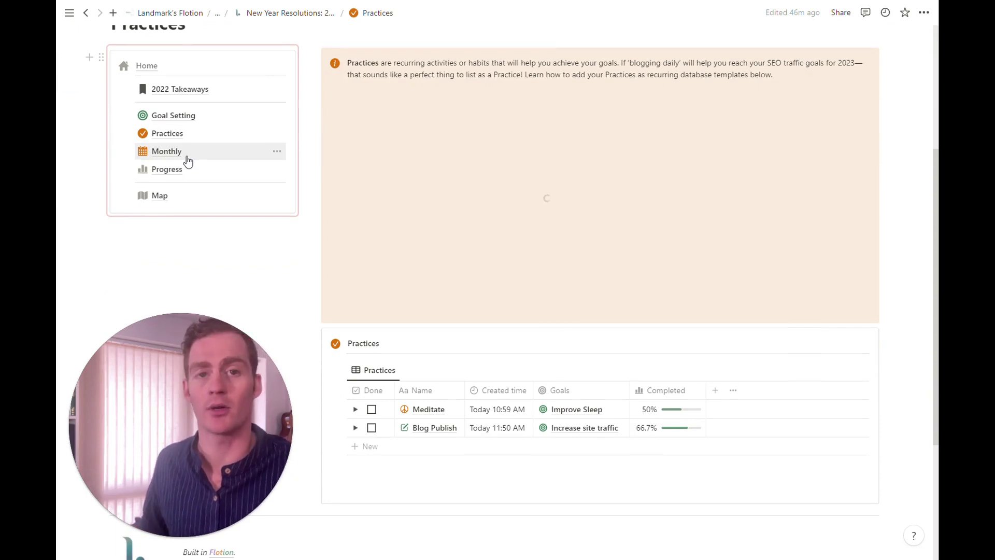
pyautogui.click(188, 161)
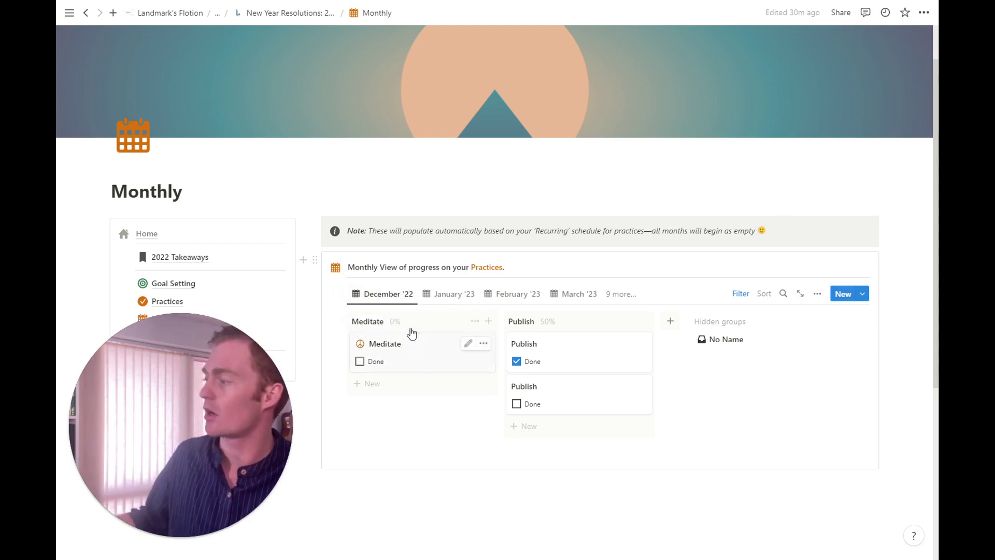
# Mark the December '22 Meditate practice as done, leaving Publish unchanged at 50%
pyautogui.scroll(-1, 407, 284)
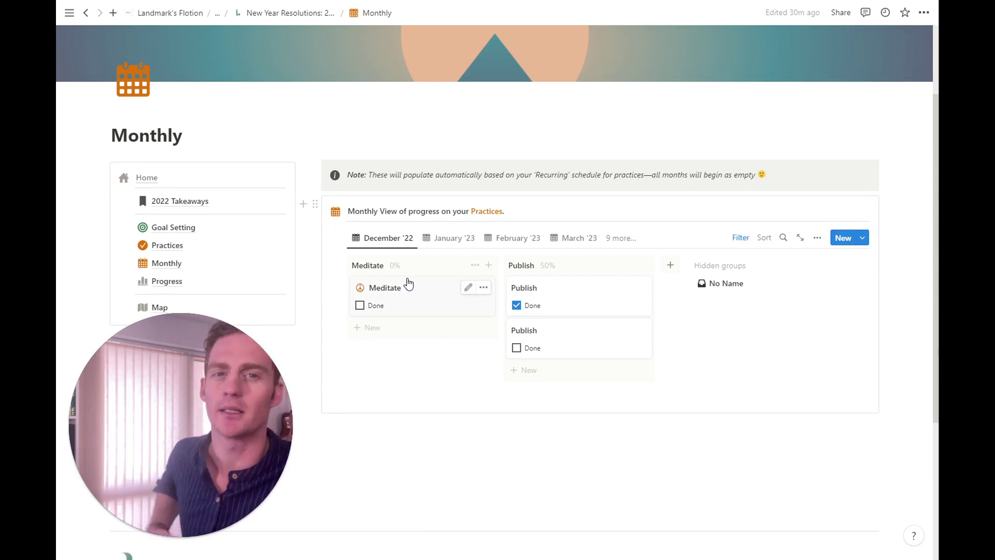
pyautogui.click(517, 348)
pyautogui.click(517, 348)
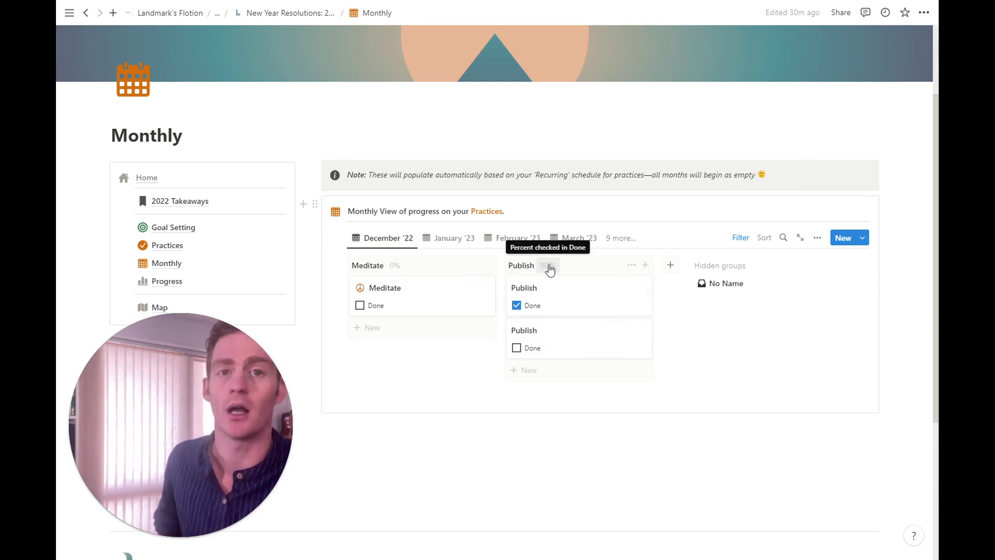
pyautogui.click(360, 306)
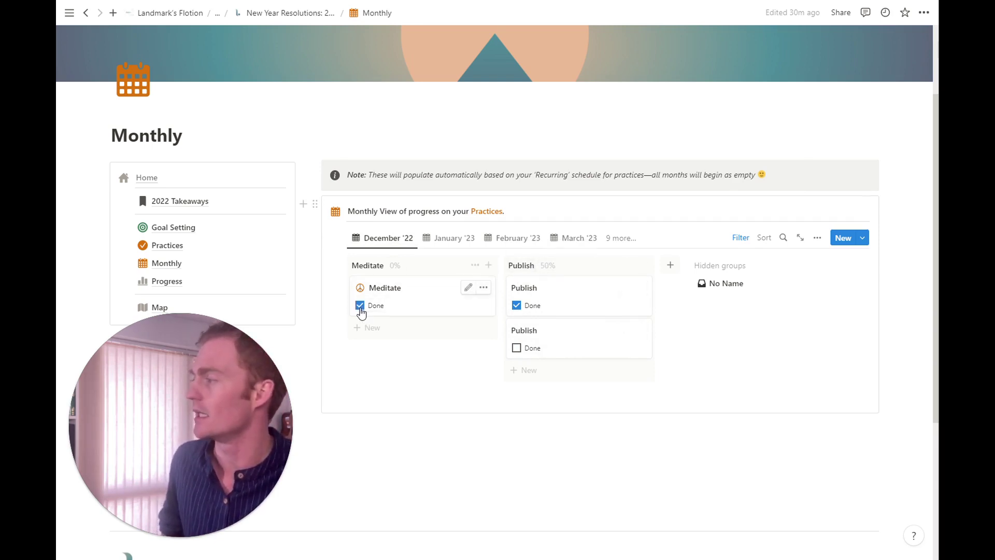
# Check that the January–March '23 boards and other monthly views are empty, then return to December '22
pyautogui.click(462, 239)
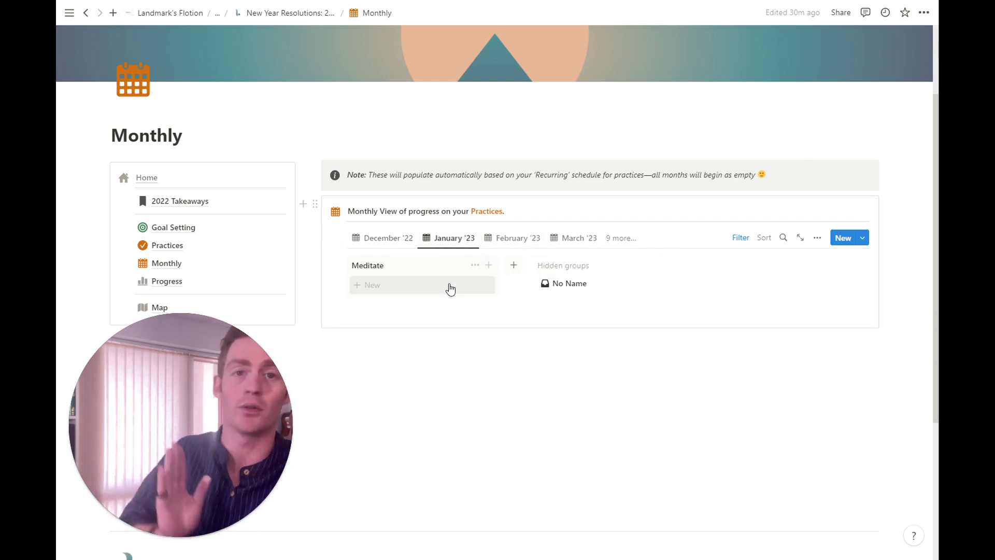
pyautogui.click(519, 243)
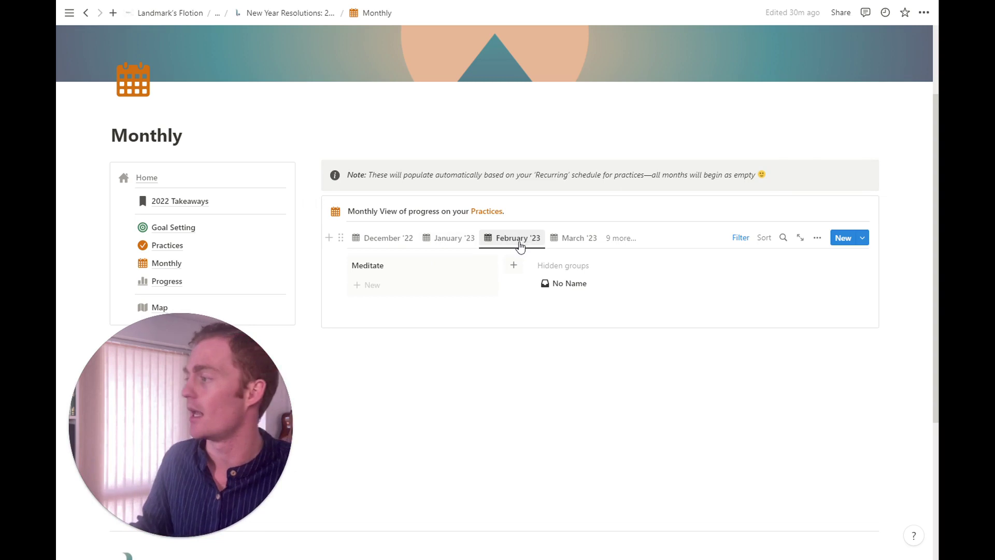
pyautogui.click(566, 240)
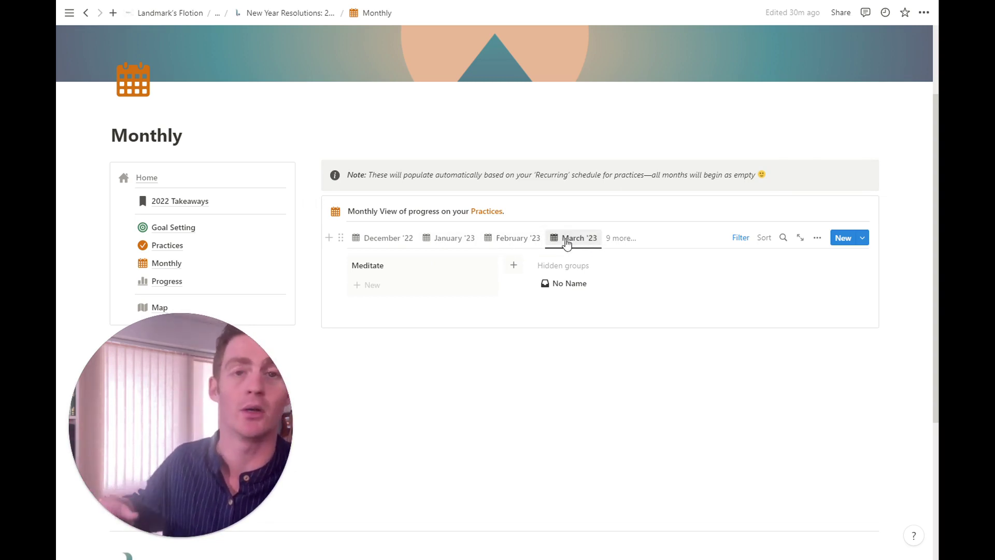
pyautogui.click(621, 239)
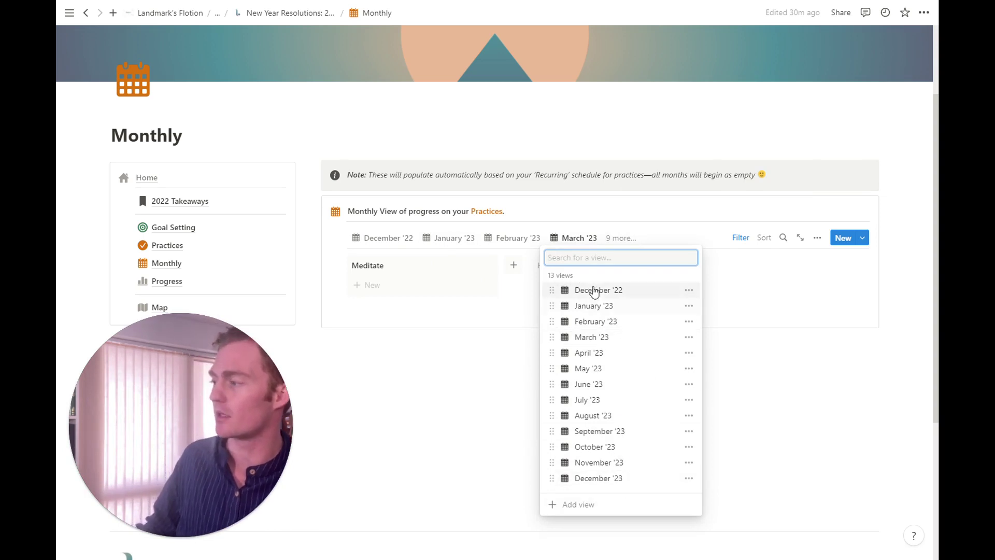
pyautogui.click(601, 203)
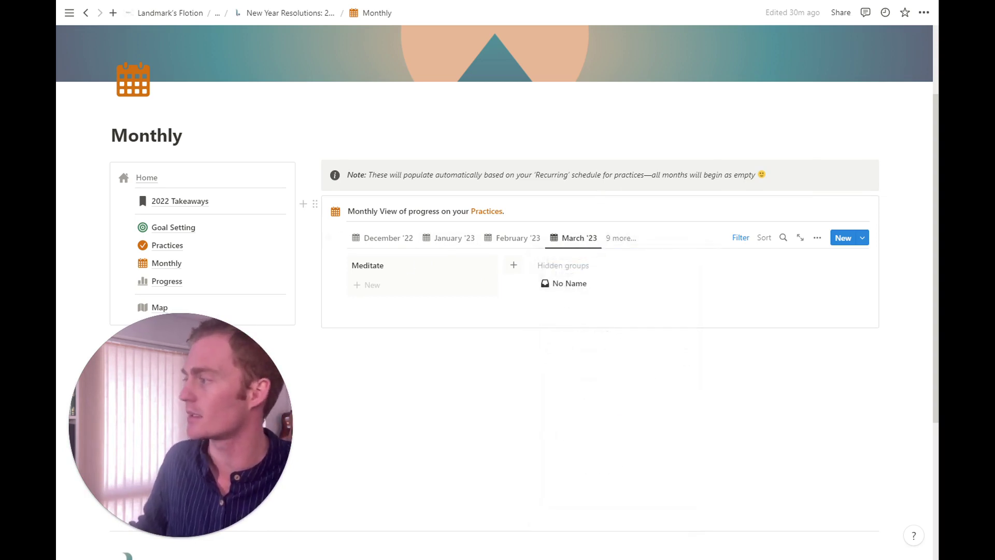
pyautogui.click(439, 240)
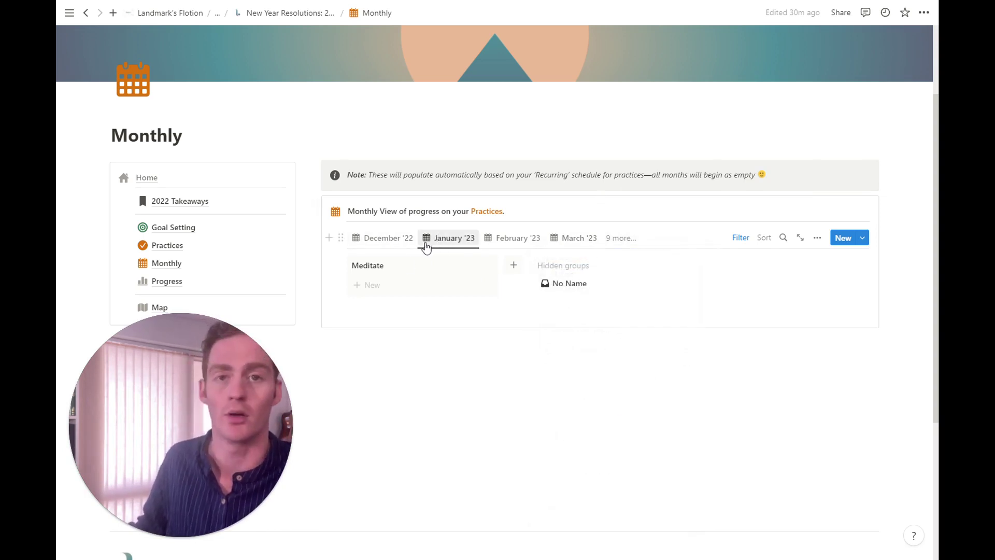
pyautogui.click(402, 242)
pyautogui.scroll(-1, 252, 261)
pyautogui.scroll(-1, 253, 261)
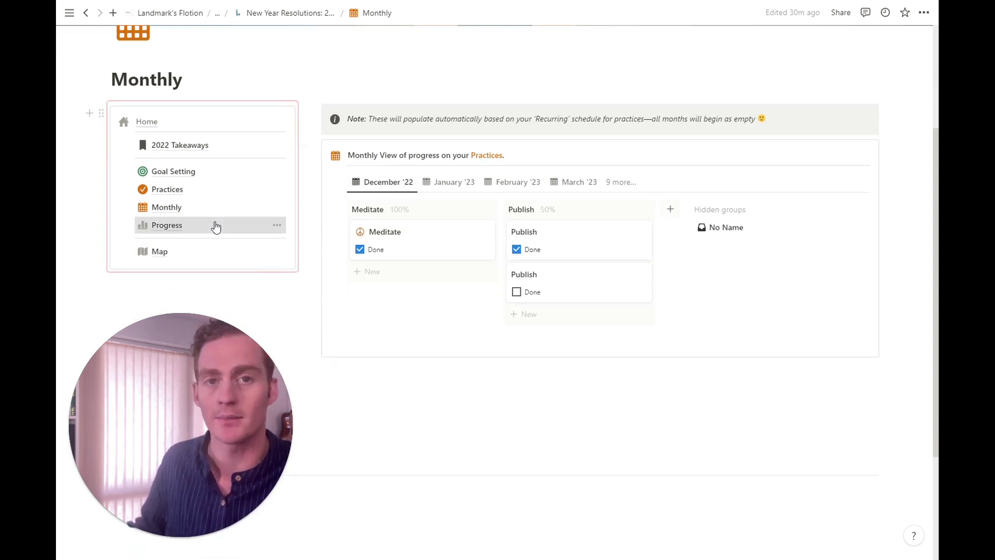
# On the Progress page, change the Increase site traffic goal's Current value from 7000 to 9000
pyautogui.click(215, 226)
pyautogui.scroll(-2, 712, 299)
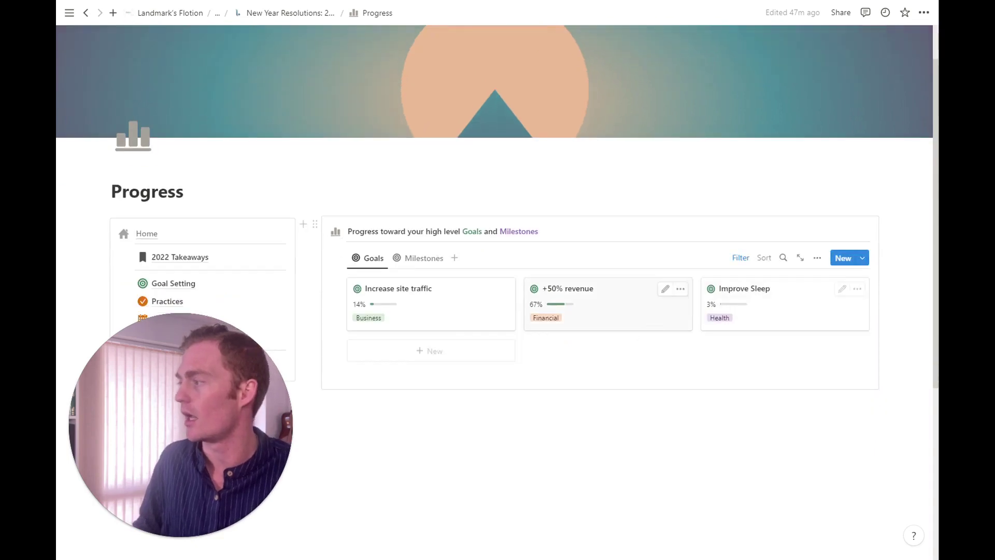
pyautogui.click(444, 302)
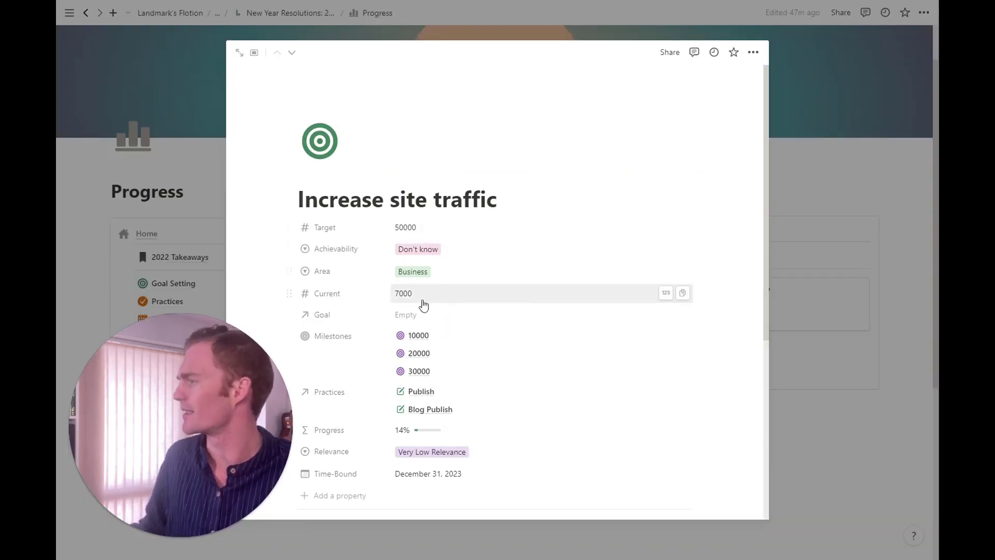
pyautogui.click(421, 294)
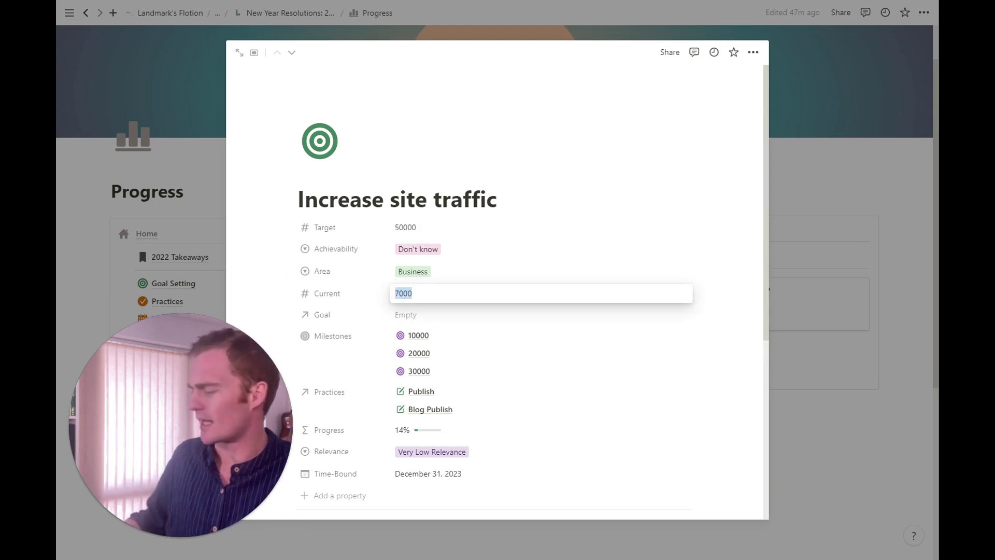
pyautogui.write('9000')
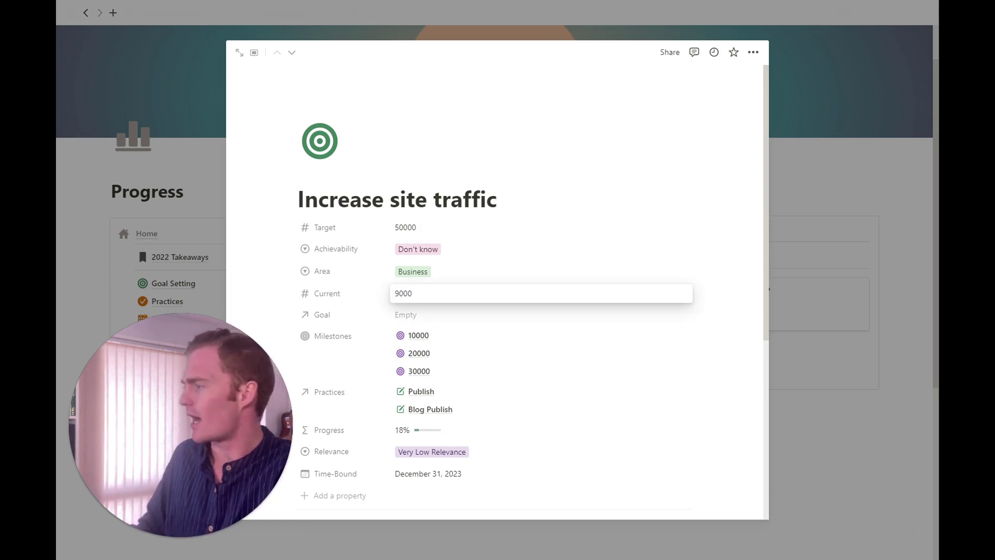
pyautogui.click(534, 207)
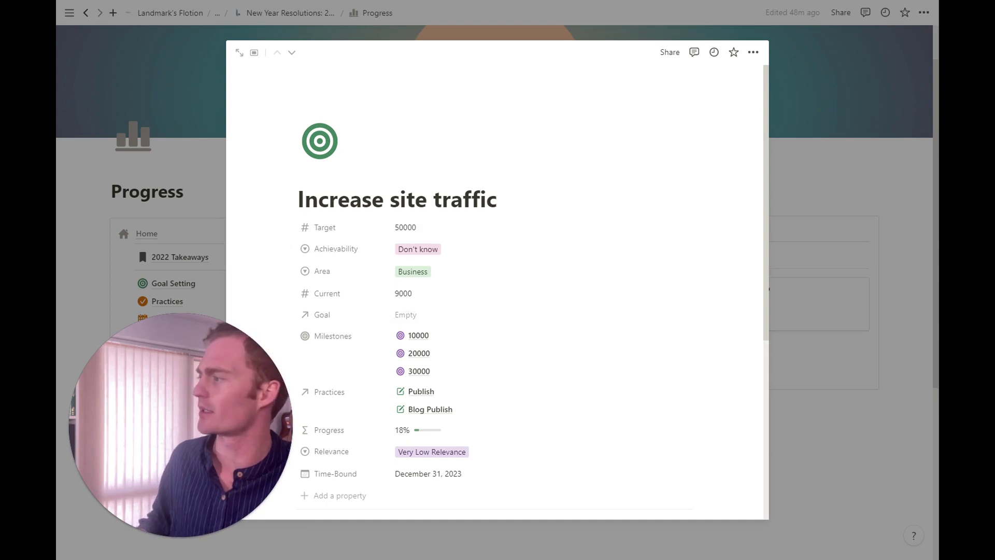
pyautogui.click(821, 188)
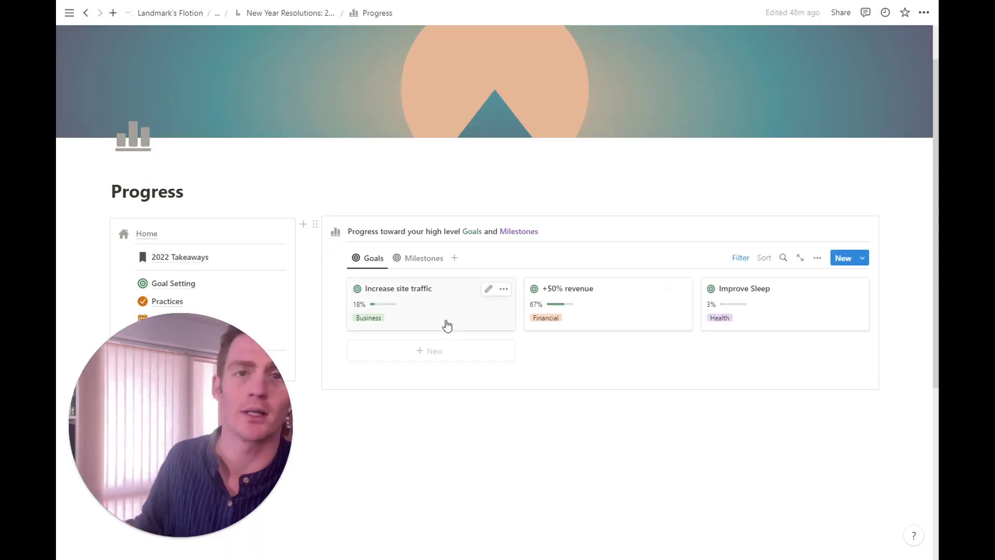
# In the Milestones view, inspect the 30000 milestone of Increase site traffic, then return to the Goals view
pyautogui.click(431, 258)
pyautogui.scroll(-3, 448, 290)
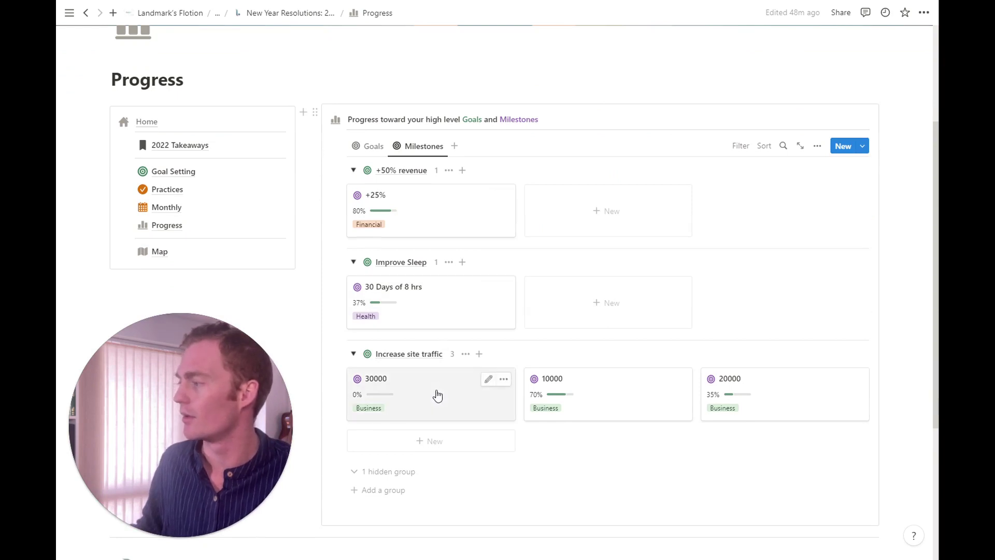
pyautogui.click(437, 396)
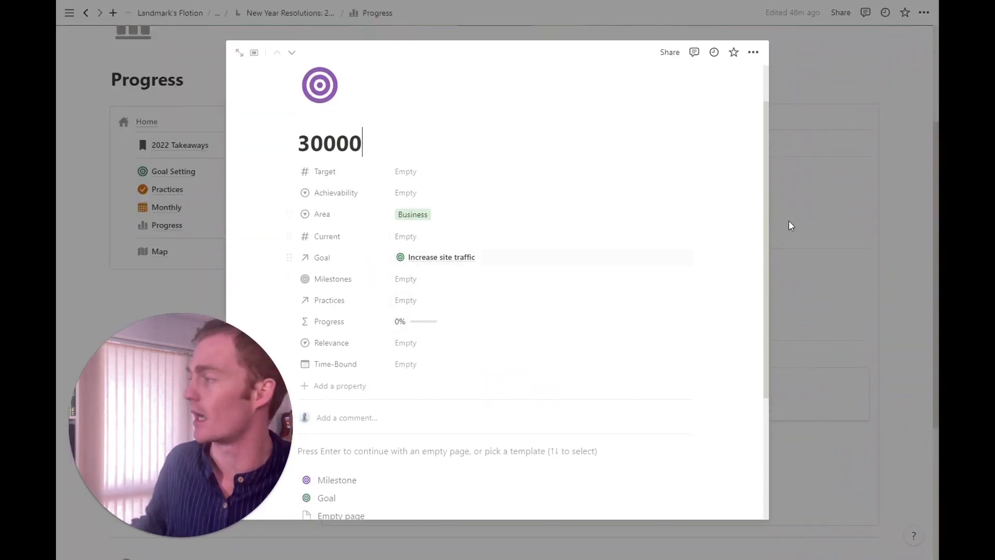
pyautogui.click(895, 137)
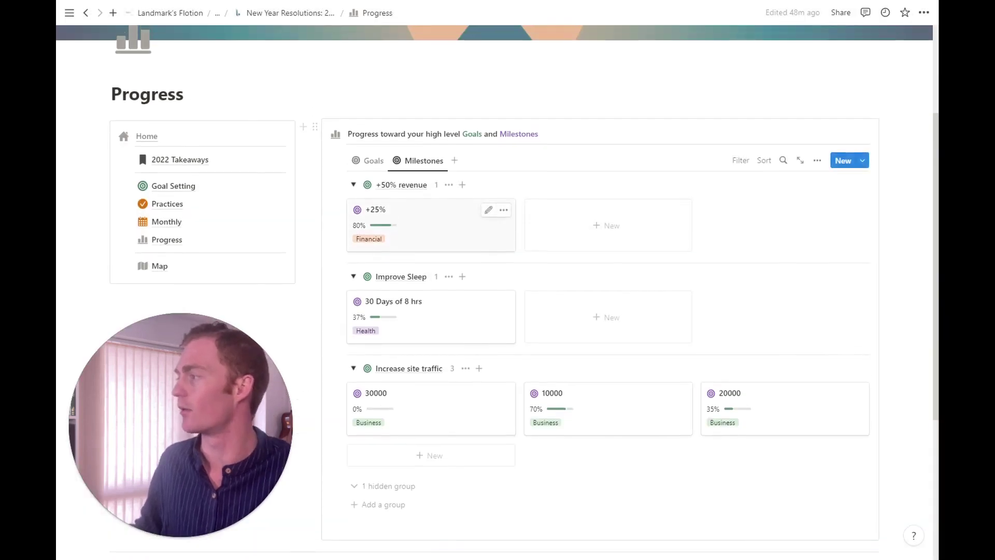
pyautogui.click(372, 201)
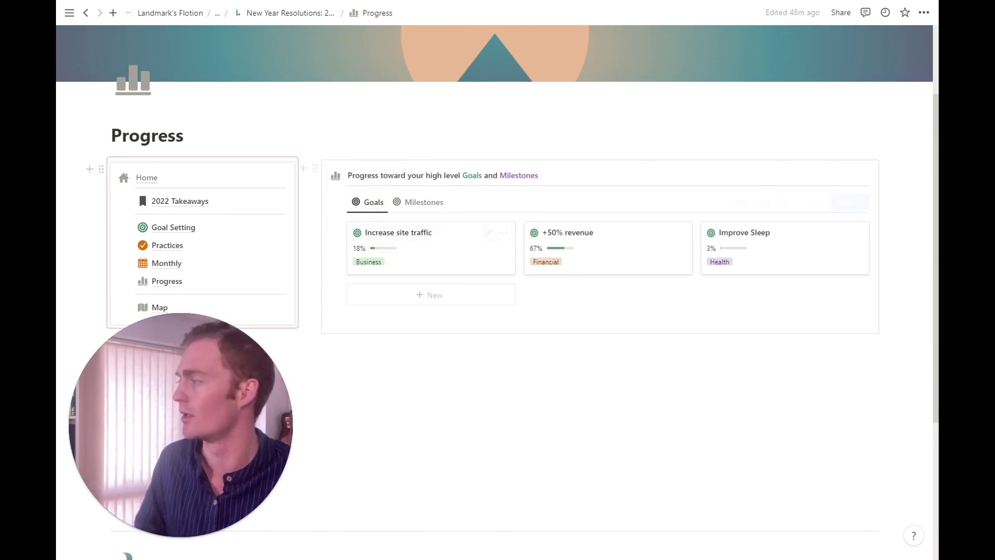
pyautogui.click(166, 264)
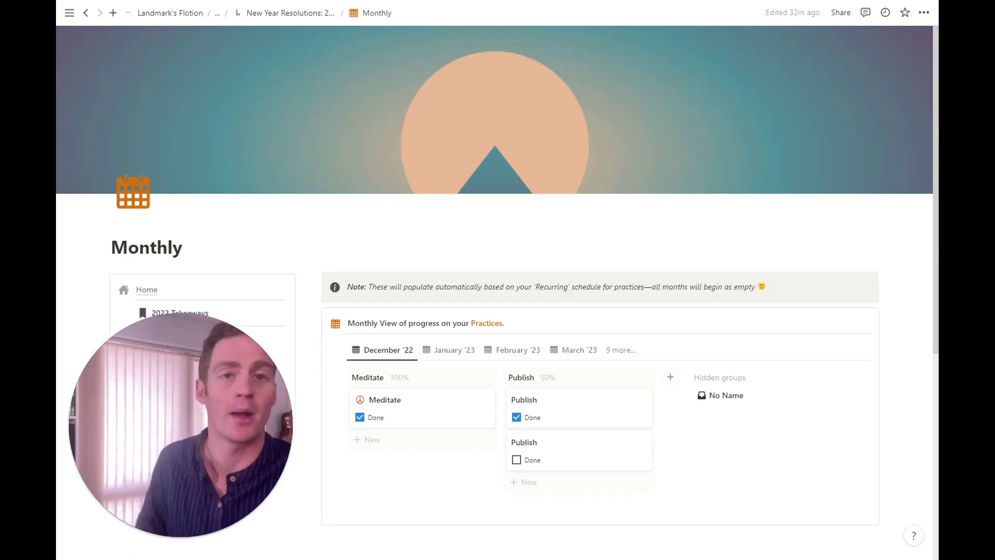